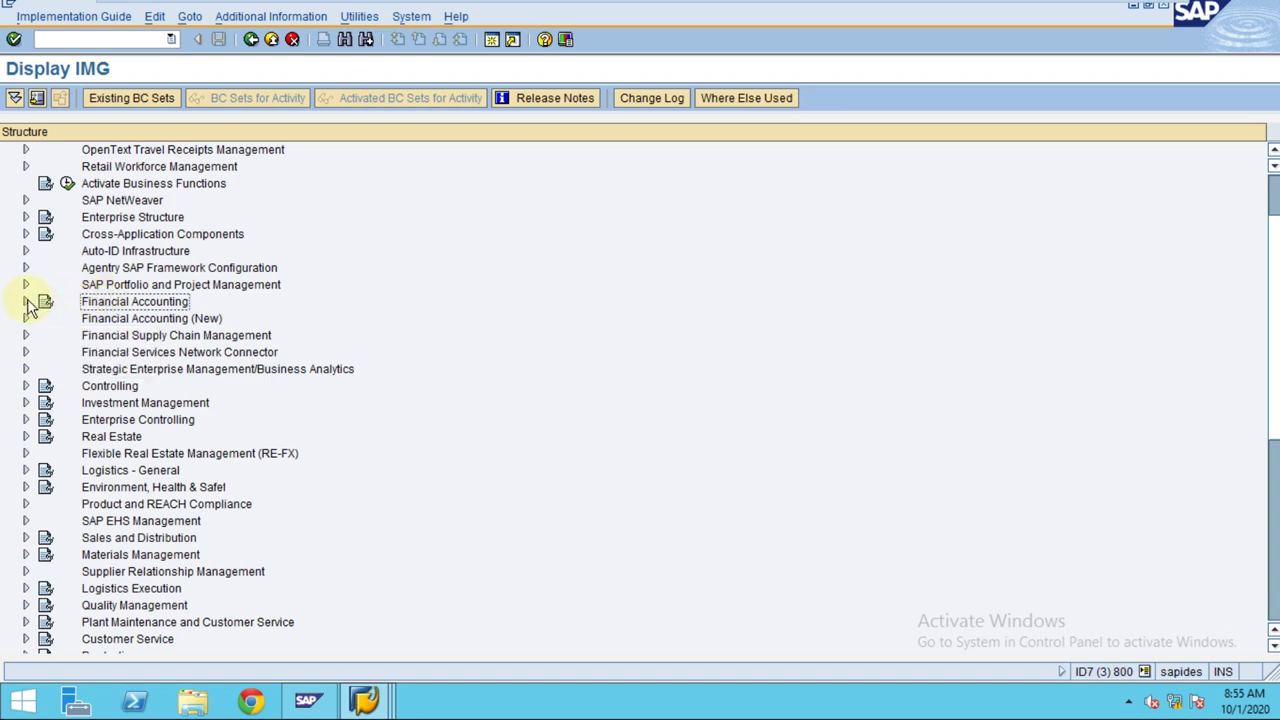
# Step: Expand Financial Accounting > General Ledger Accounting > G/L Accounts > Master Data > Preparations in the implementation guide
pyautogui.click(26, 301)
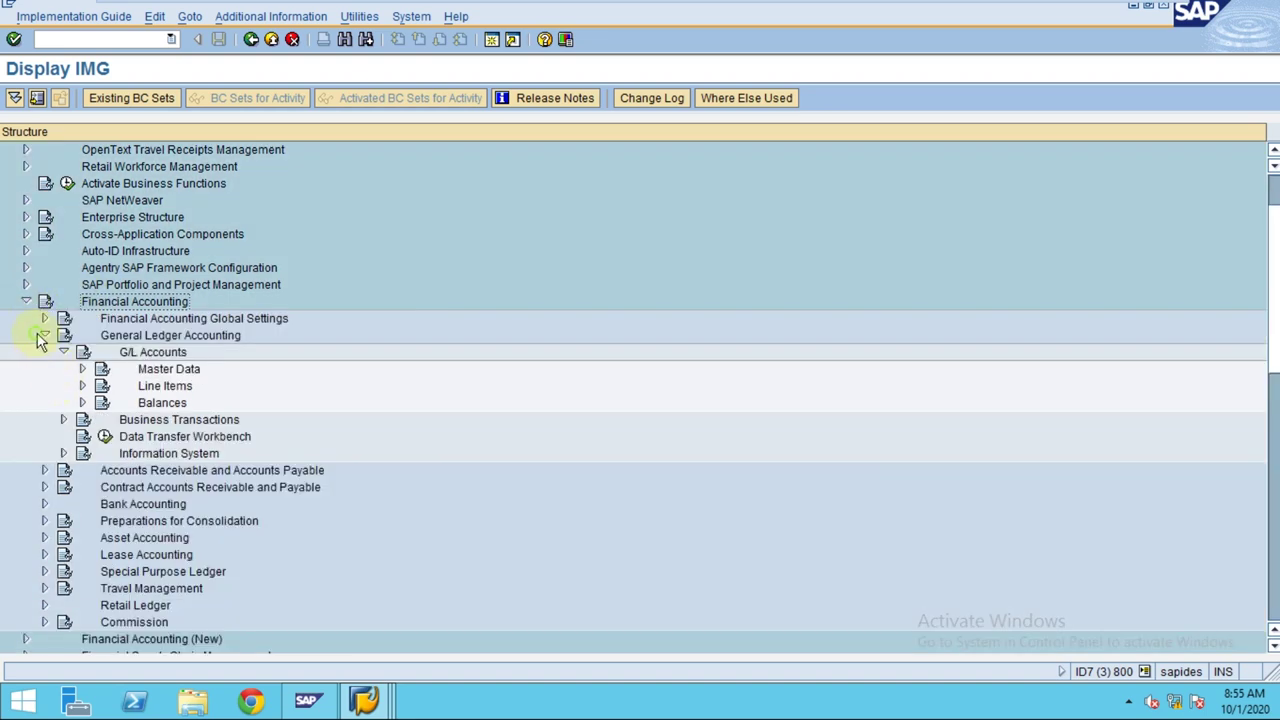
pyautogui.click(44, 335)
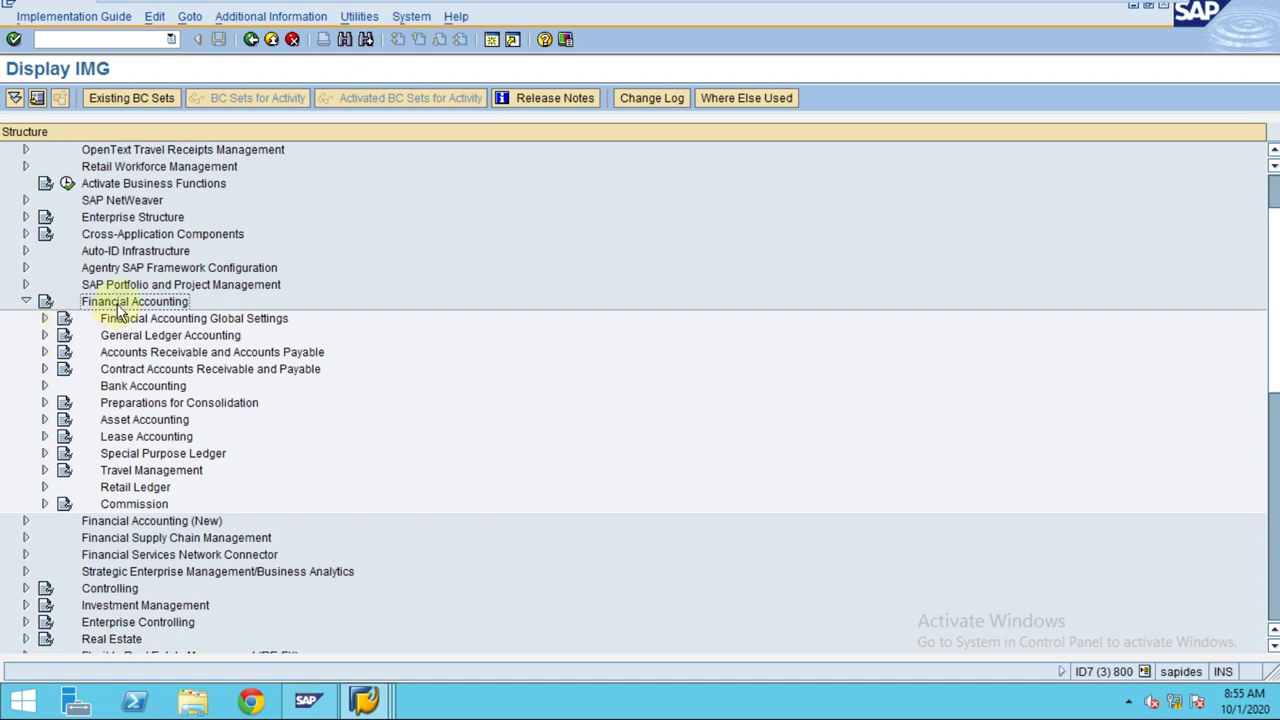
pyautogui.click(44, 335)
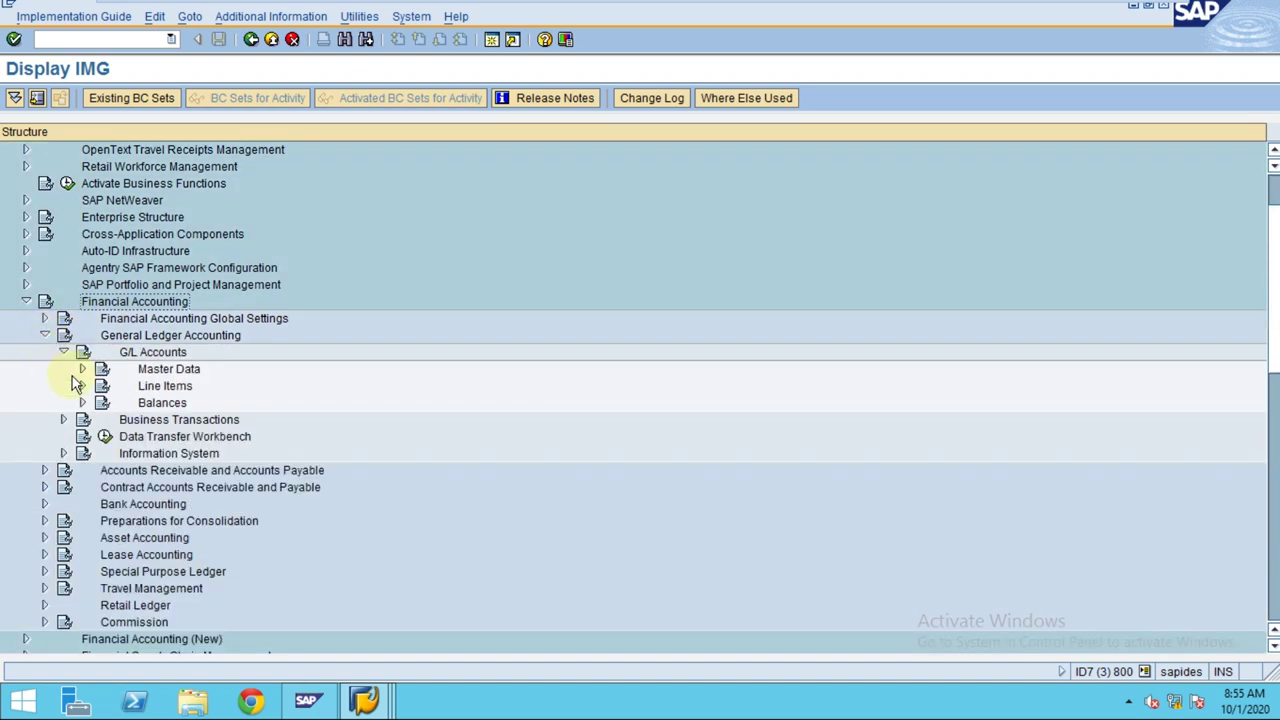
pyautogui.click(137, 358)
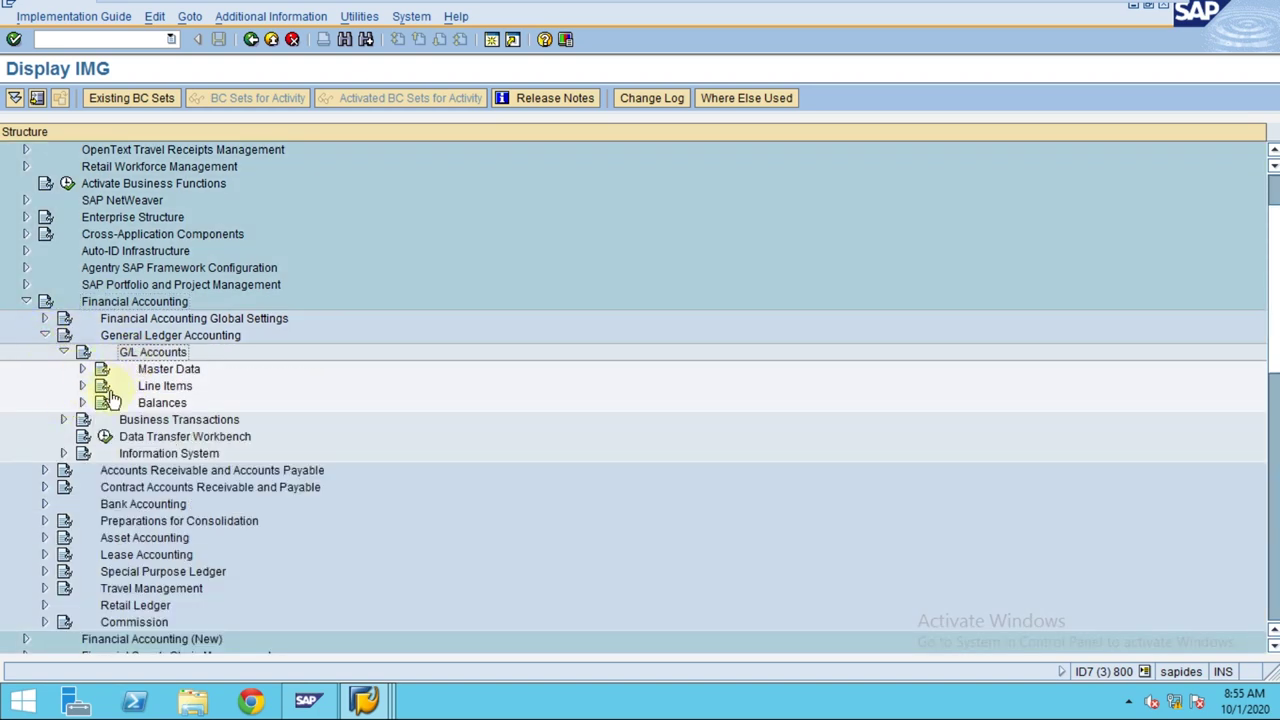
pyautogui.click(83, 370)
pyautogui.click(122, 389)
pyautogui.click(102, 387)
# Step: Open the Edit Chart of Accounts List activity under Preparations
pyautogui.click(230, 440)
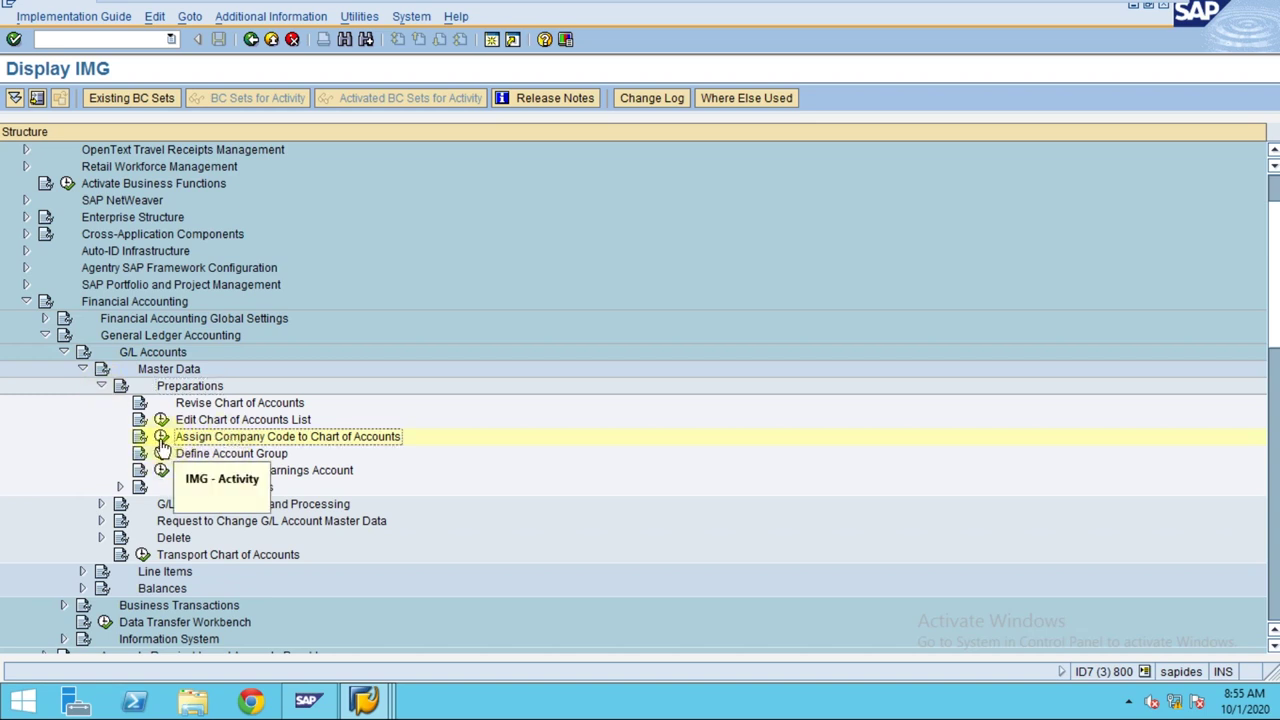
pyautogui.click(227, 421)
pyautogui.click(160, 421)
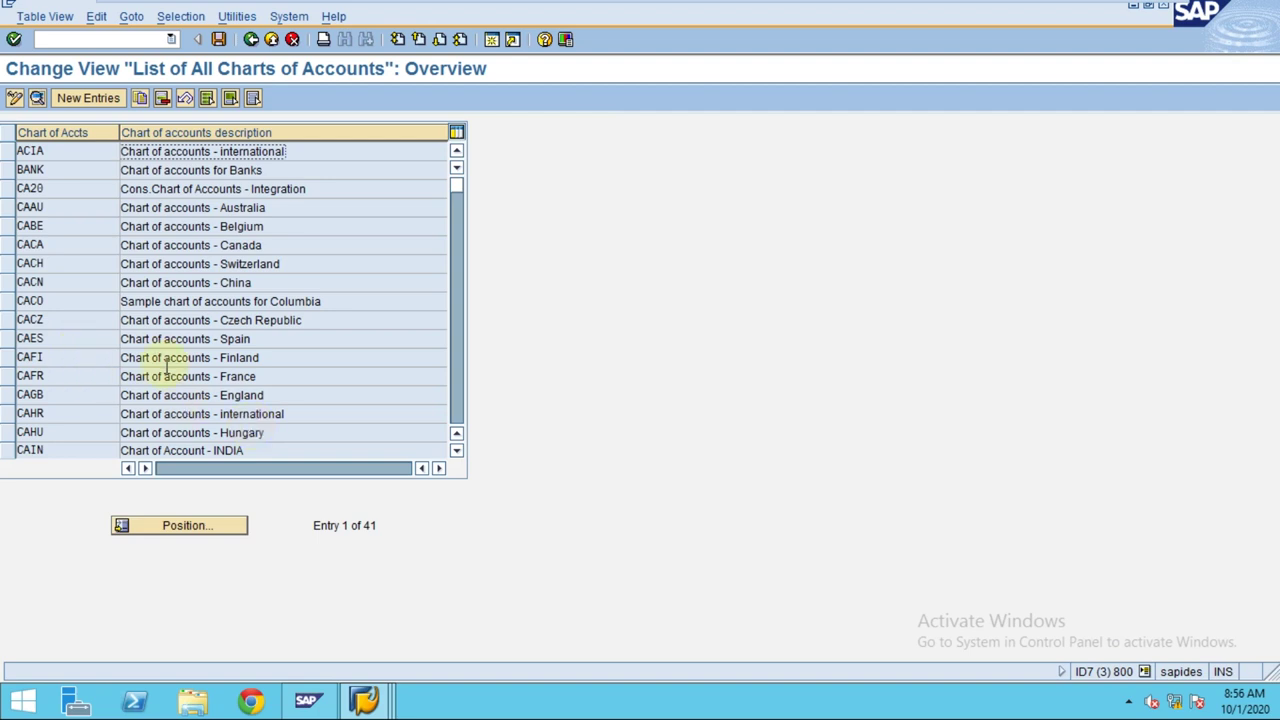
# Step: Look through the list of all charts of accounts for the international entries INT and INT1
pyautogui.scroll(-1, 166, 370)
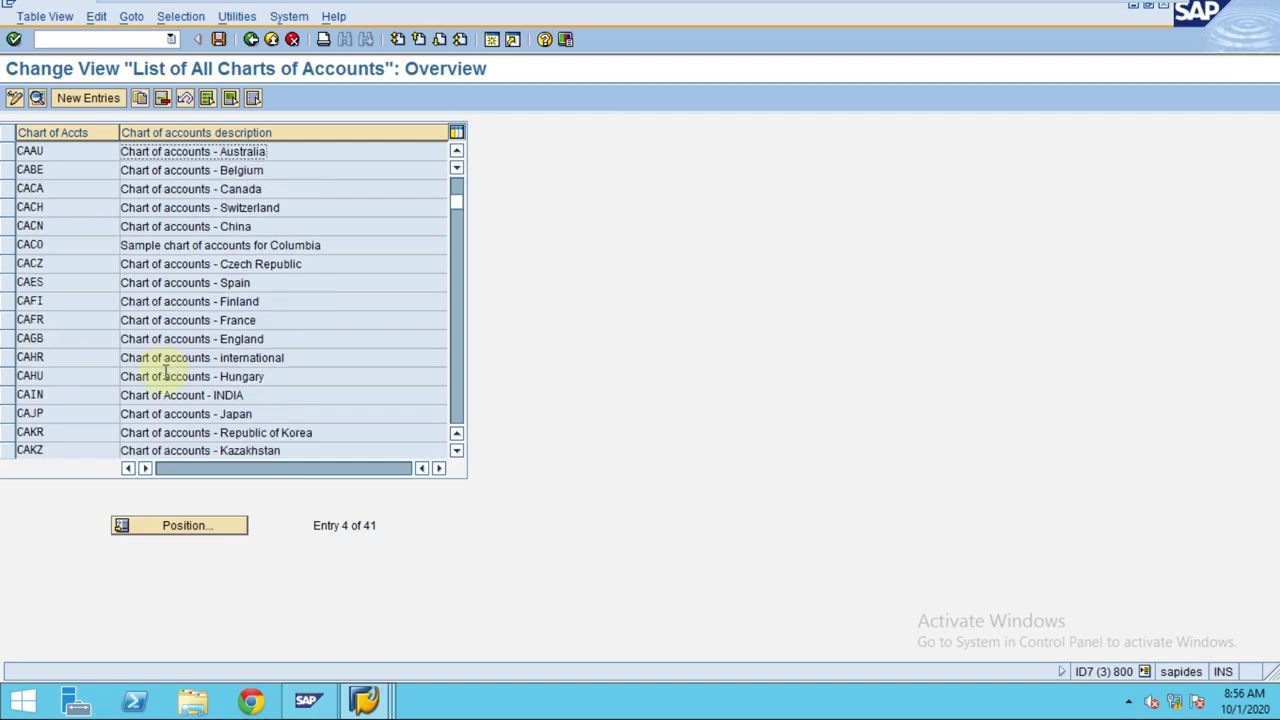
pyautogui.scroll(-1, 160, 376)
pyautogui.scroll(-2, 160, 376)
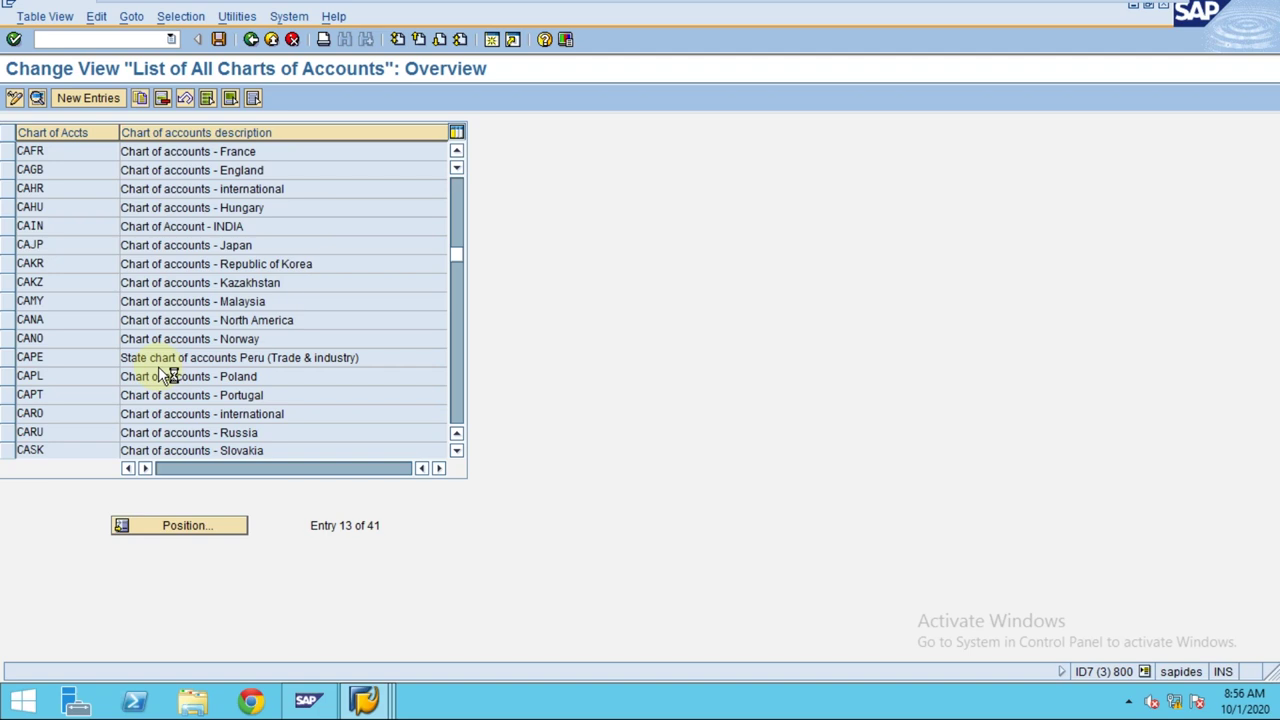
pyautogui.scroll(-2, 160, 372)
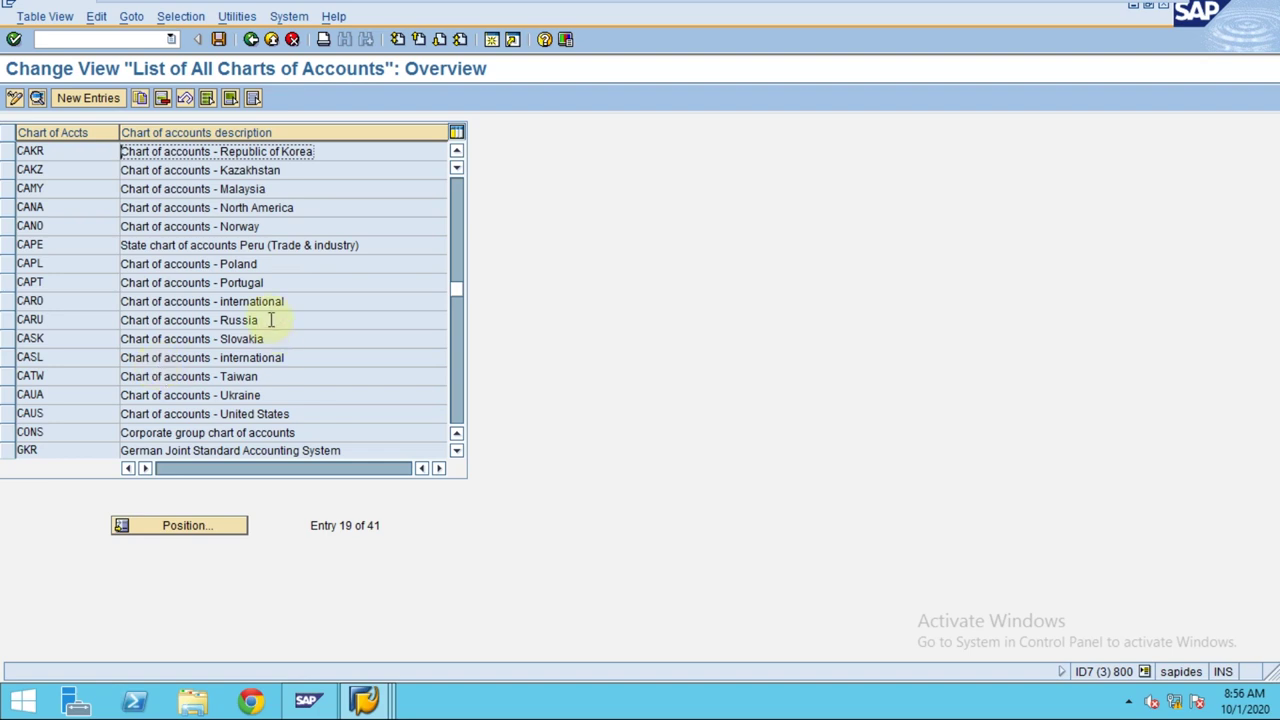
pyautogui.scroll(-2, 269, 320)
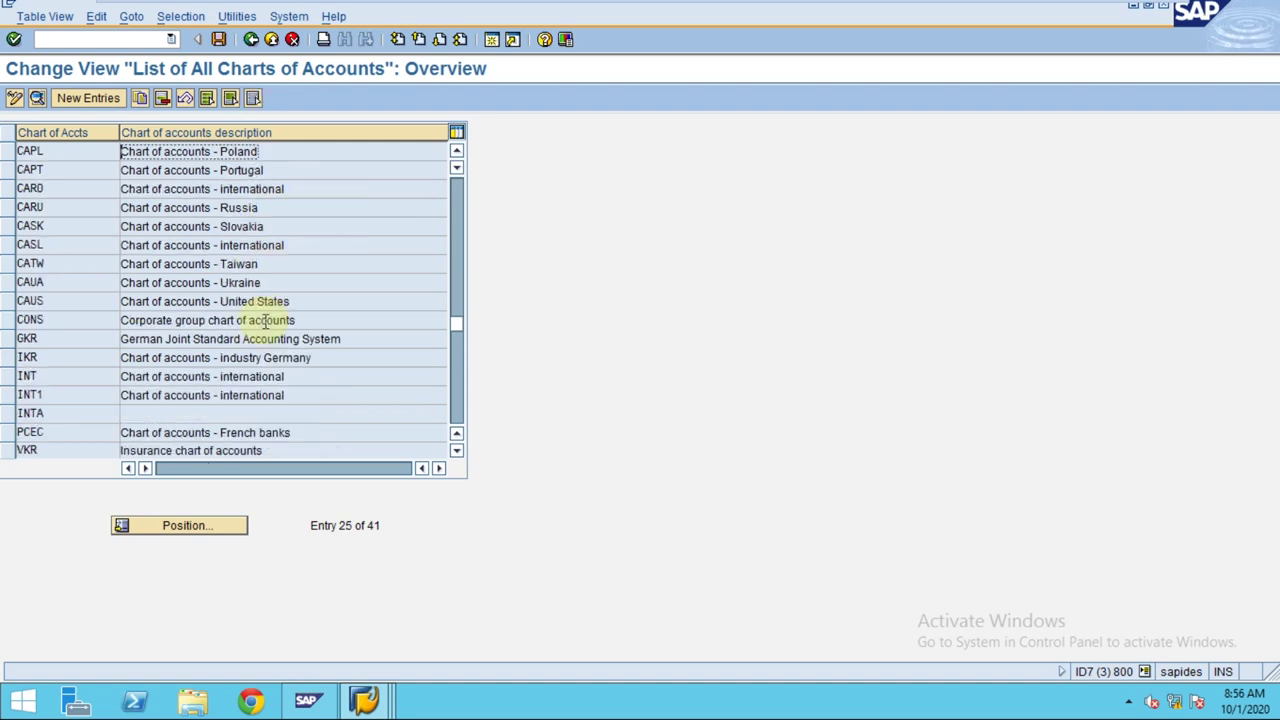
pyautogui.click(76, 376)
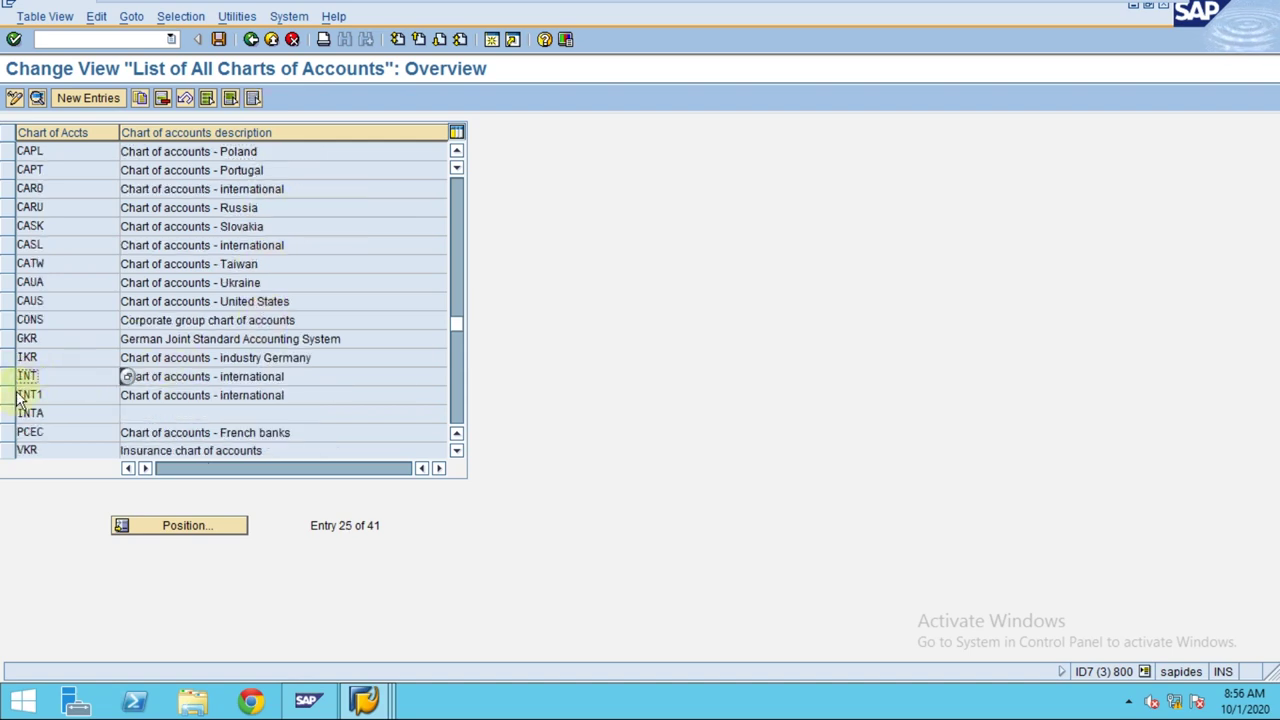
pyautogui.click(9, 384)
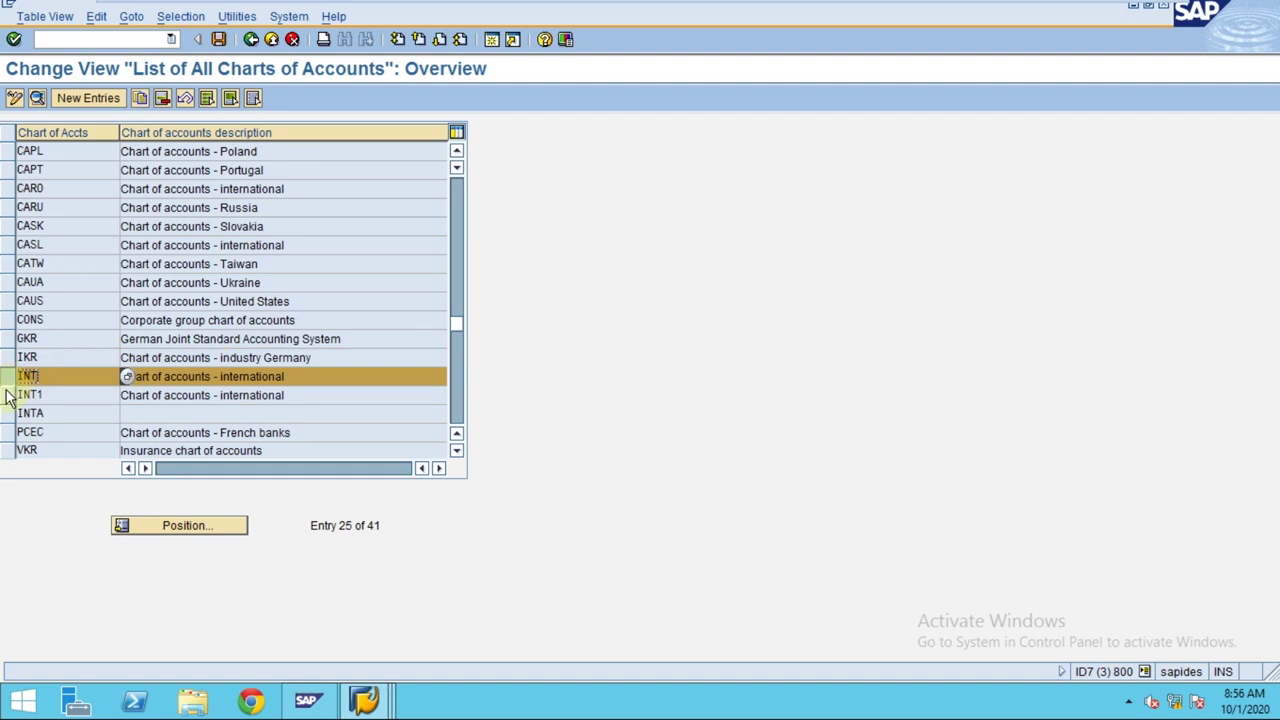
pyautogui.click(6, 394)
pyautogui.click(7, 376)
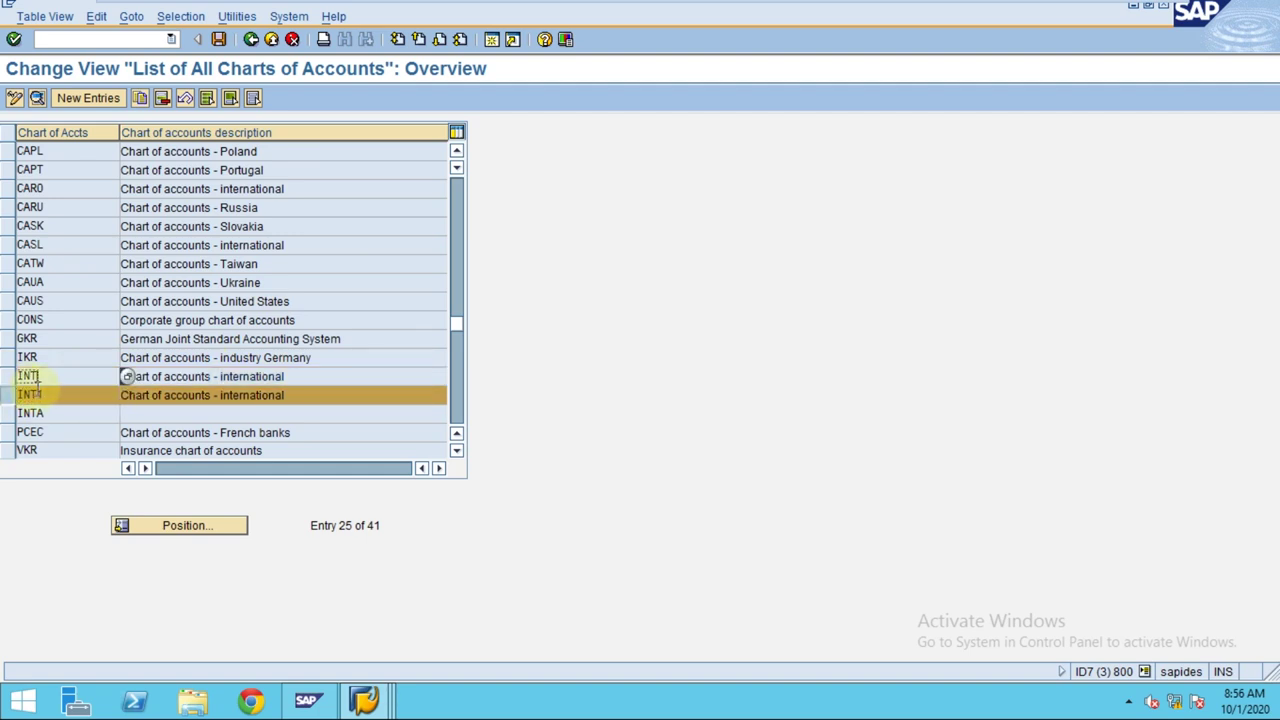
pyautogui.click(201, 410)
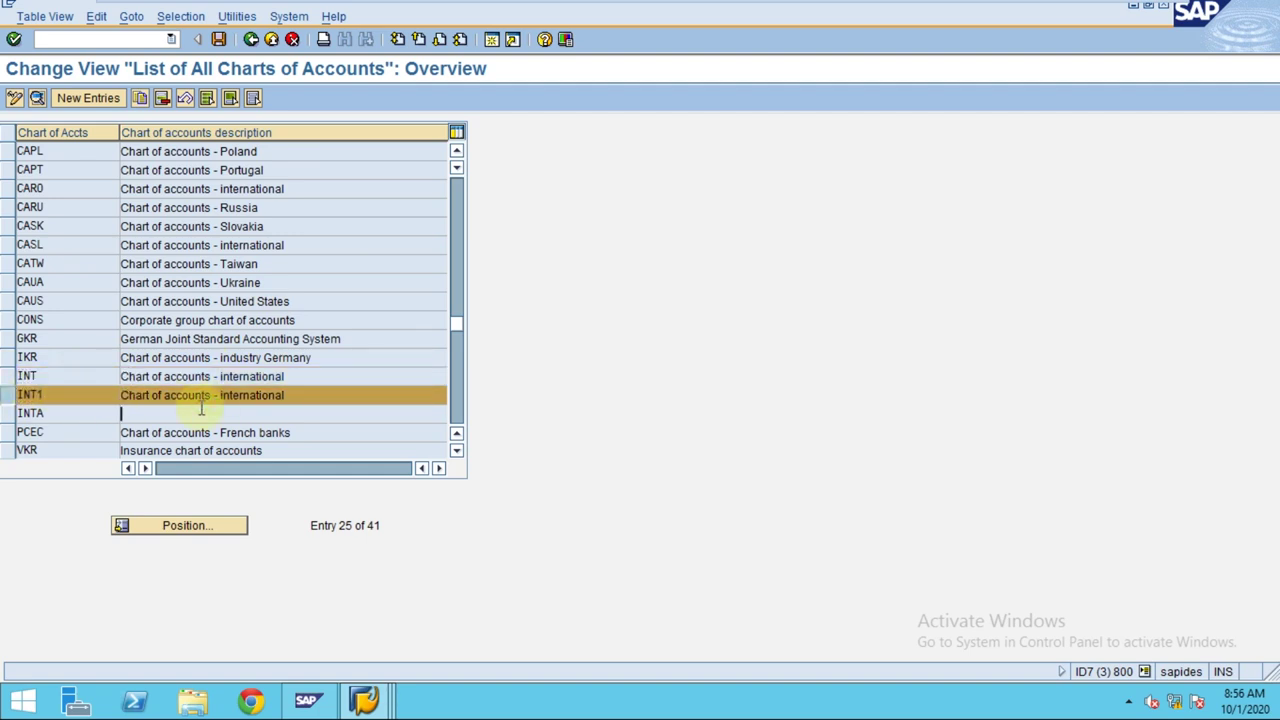
# Step: Open the details of chart of accounts INT and examine its maintenance language and G/L account number length
pyautogui.click(8, 394)
pyautogui.click(8, 376)
pyautogui.doubleClick(40, 378)
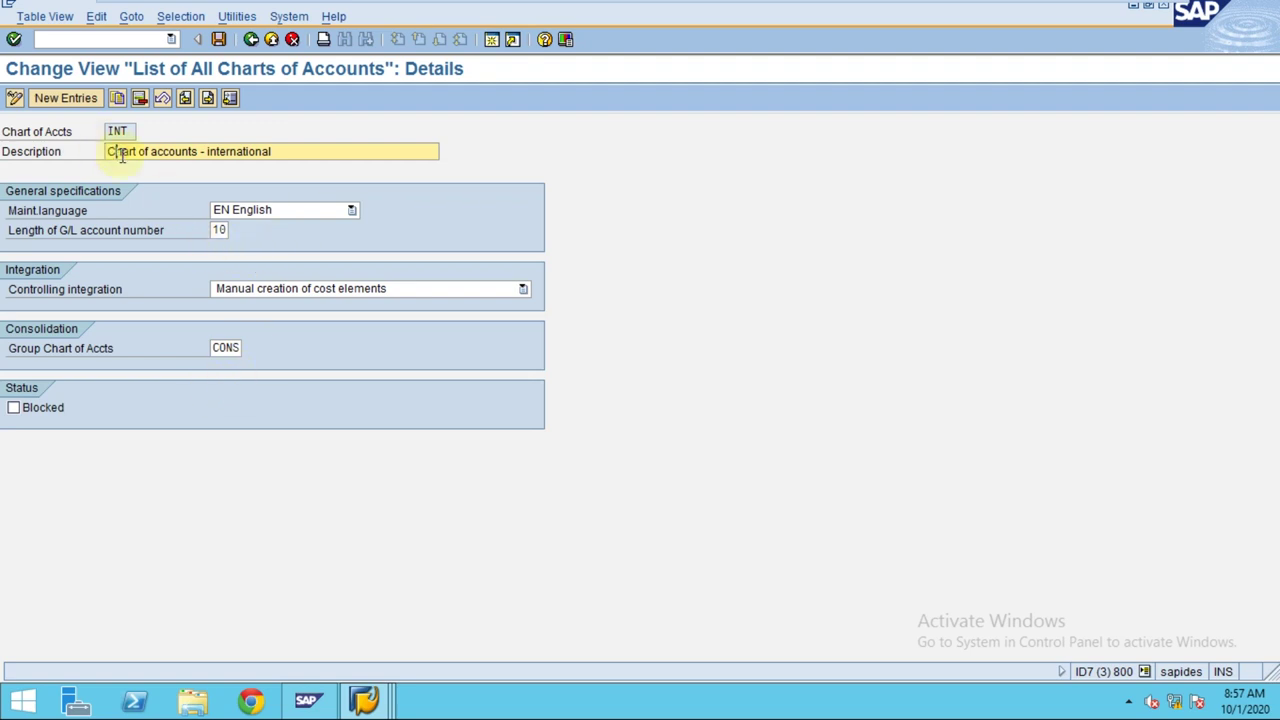
pyautogui.click(277, 219)
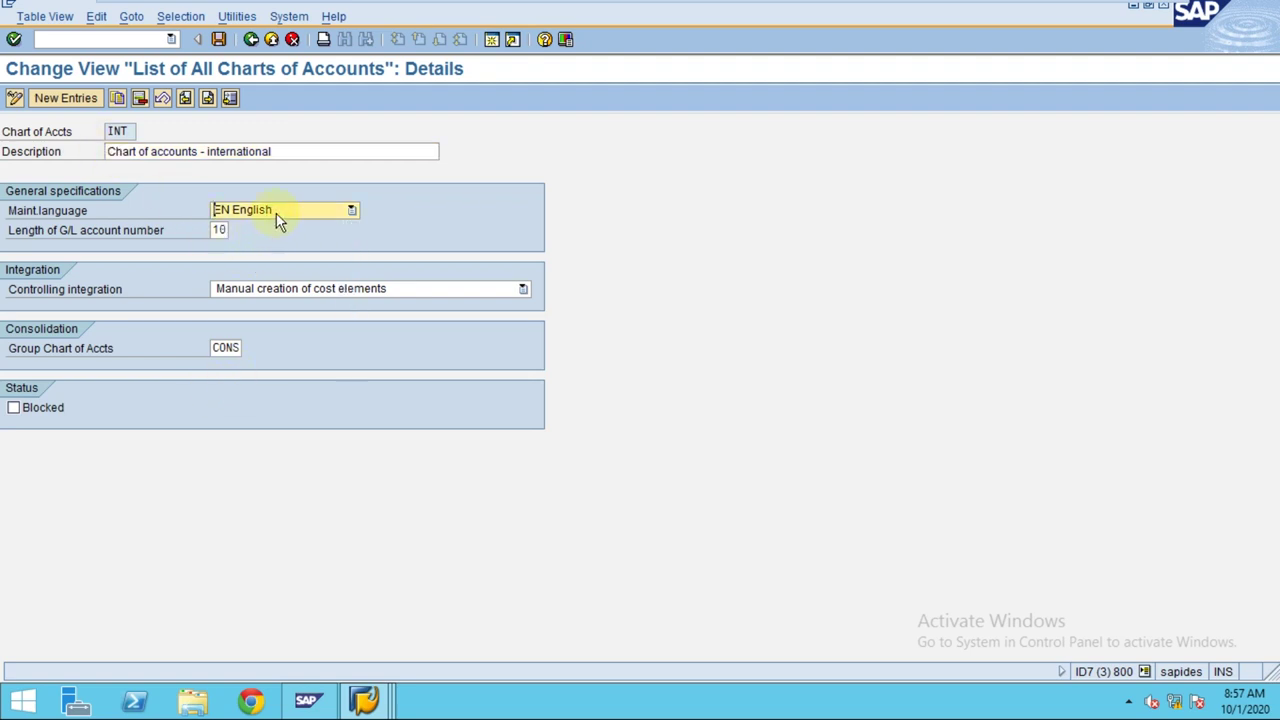
pyautogui.click(323, 220)
pyautogui.click(348, 222)
pyautogui.click(215, 231)
pyautogui.moveTo(224, 231); pyautogui.dragTo(198, 254)
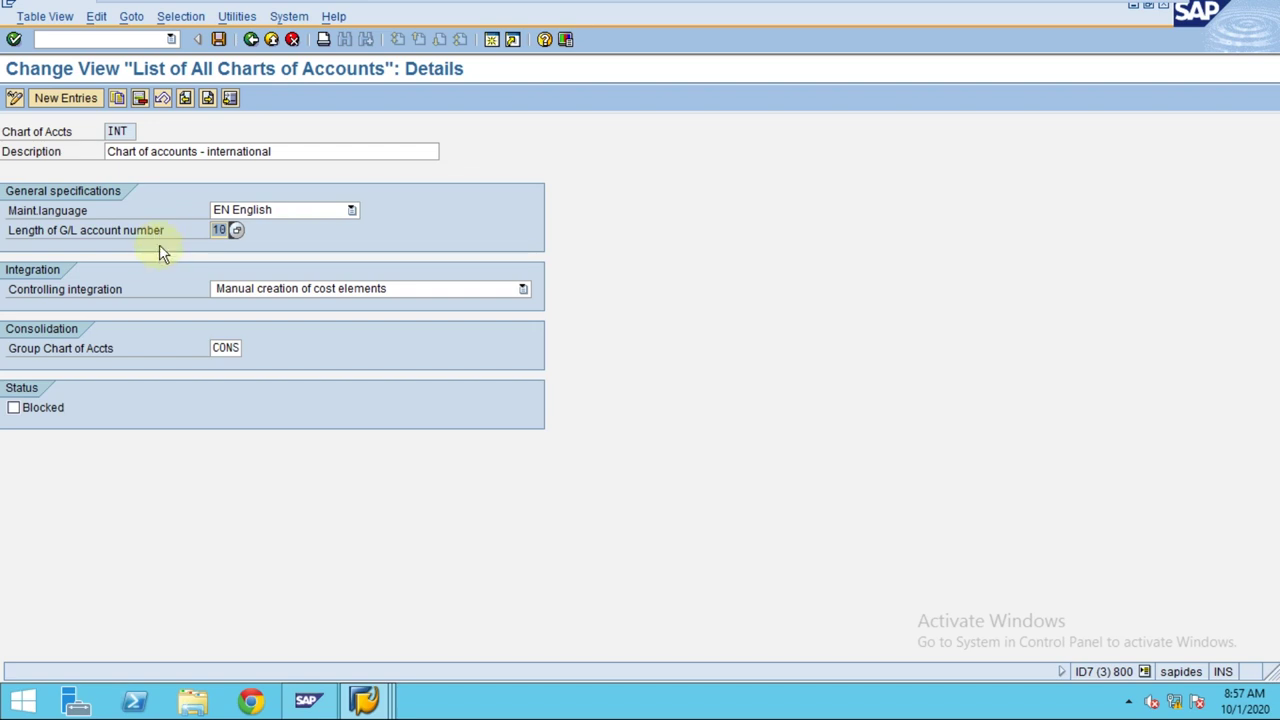
pyautogui.doubleClick(228, 231)
# Step: Review the controlling integration options for INT and keep Manual creation of cost elements selected
pyautogui.click(293, 289)
pyautogui.click(70, 305)
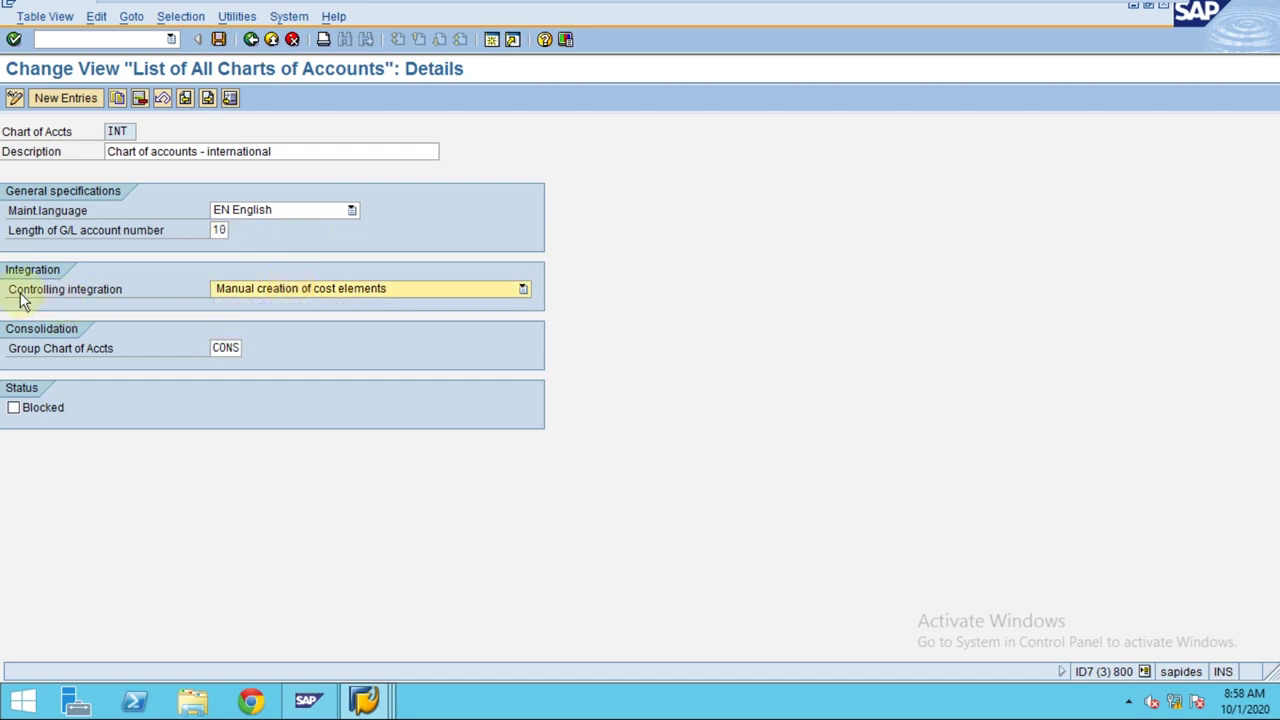
pyautogui.click(238, 295)
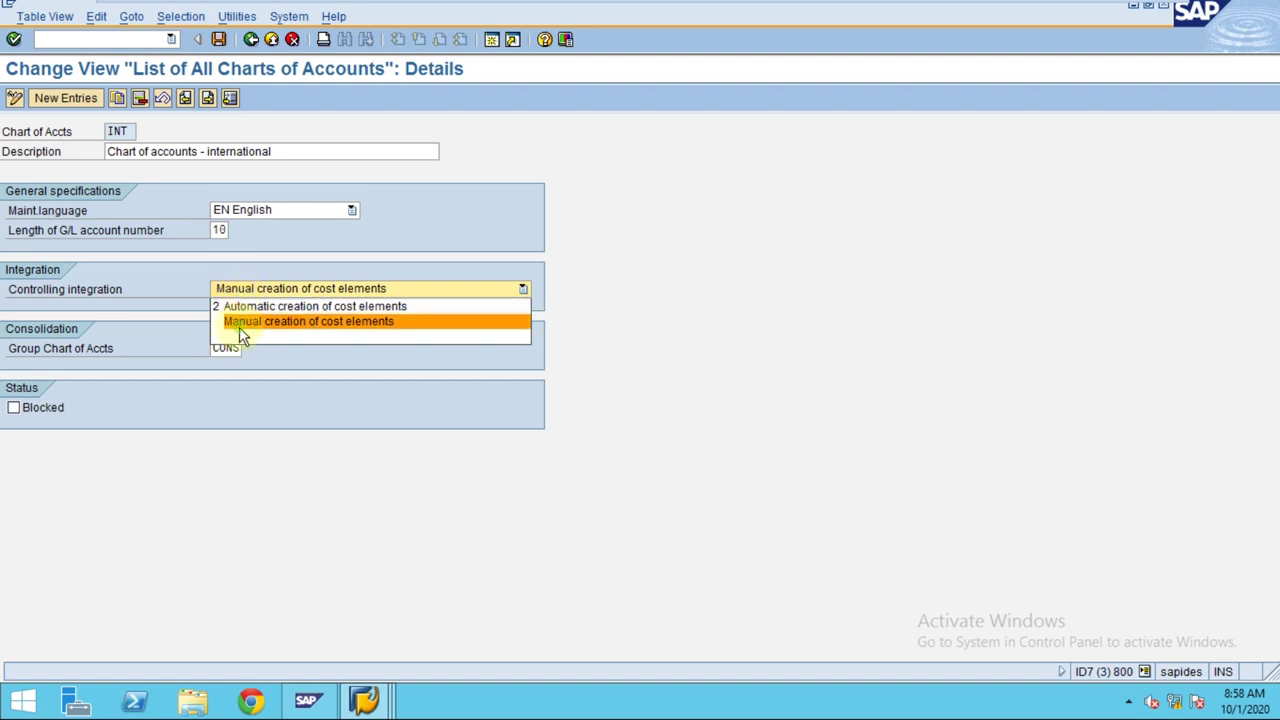
pyautogui.click(237, 321)
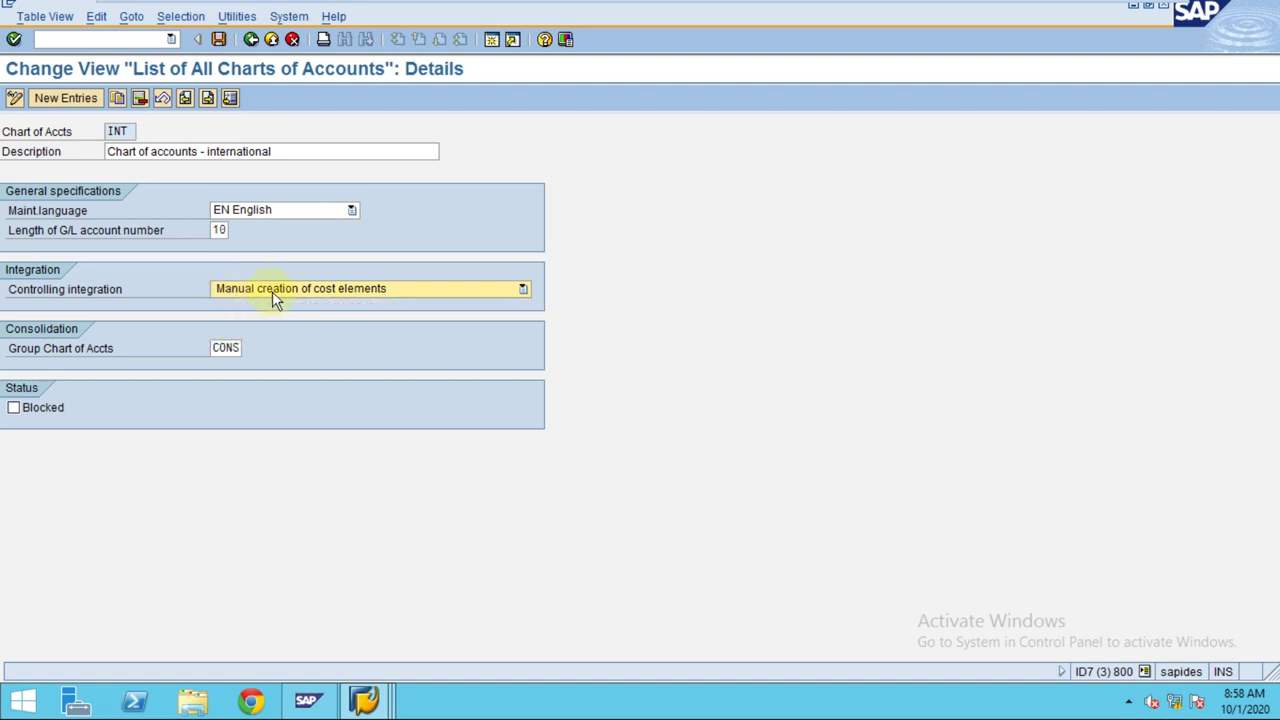
# Step: Check the group chart of accounts assigned to INT and return to the list of charts of accounts
pyautogui.click(223, 347)
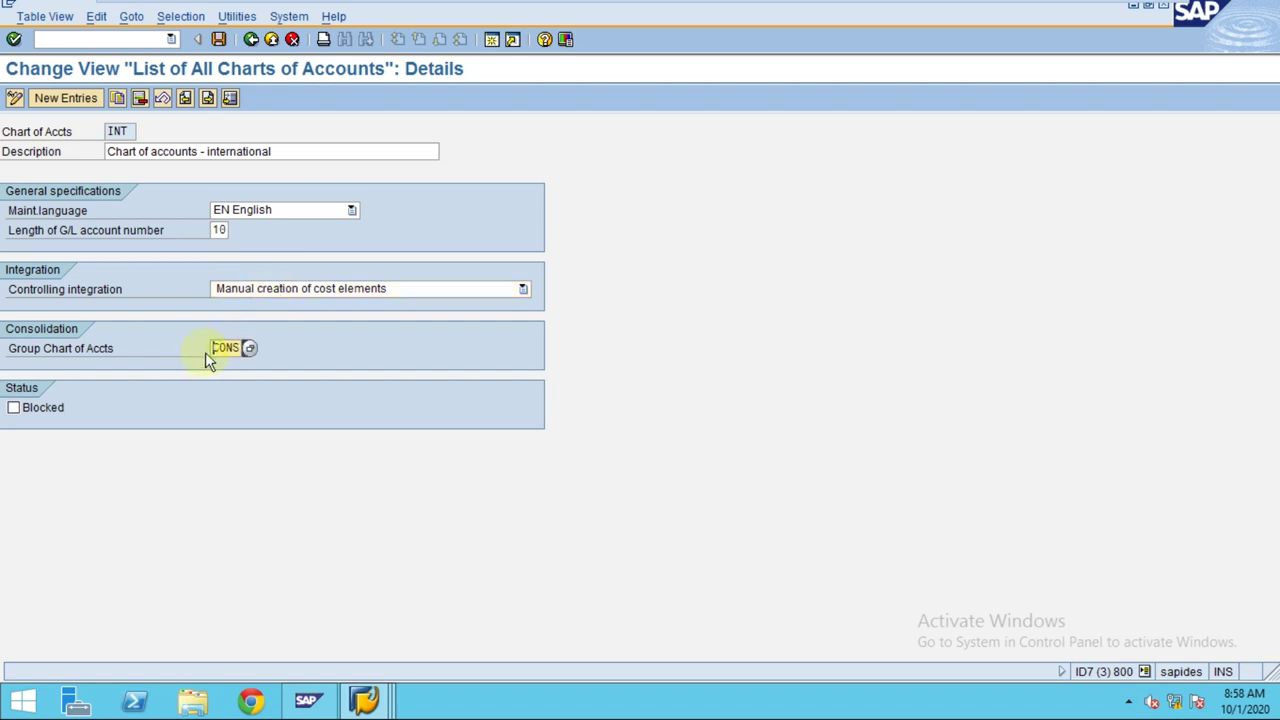
pyautogui.moveTo(212, 347); pyautogui.dragTo(244, 347)
pyautogui.click(209, 97)
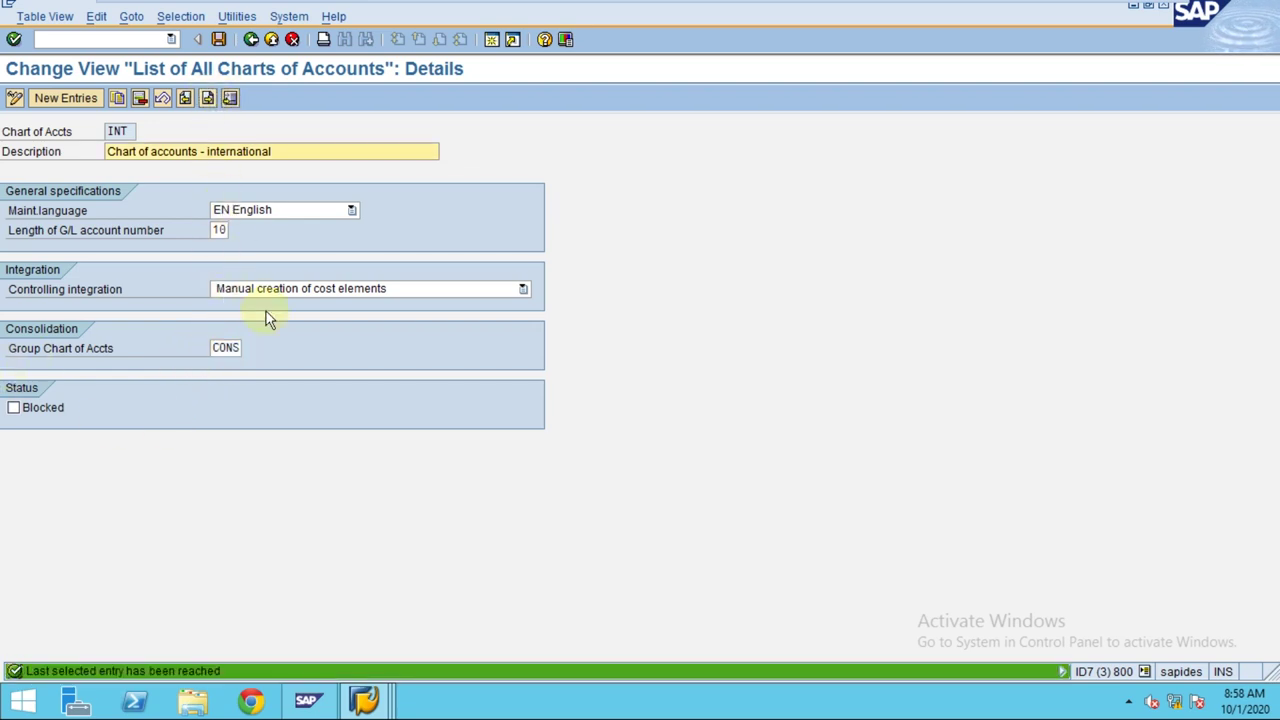
pyautogui.click(251, 39)
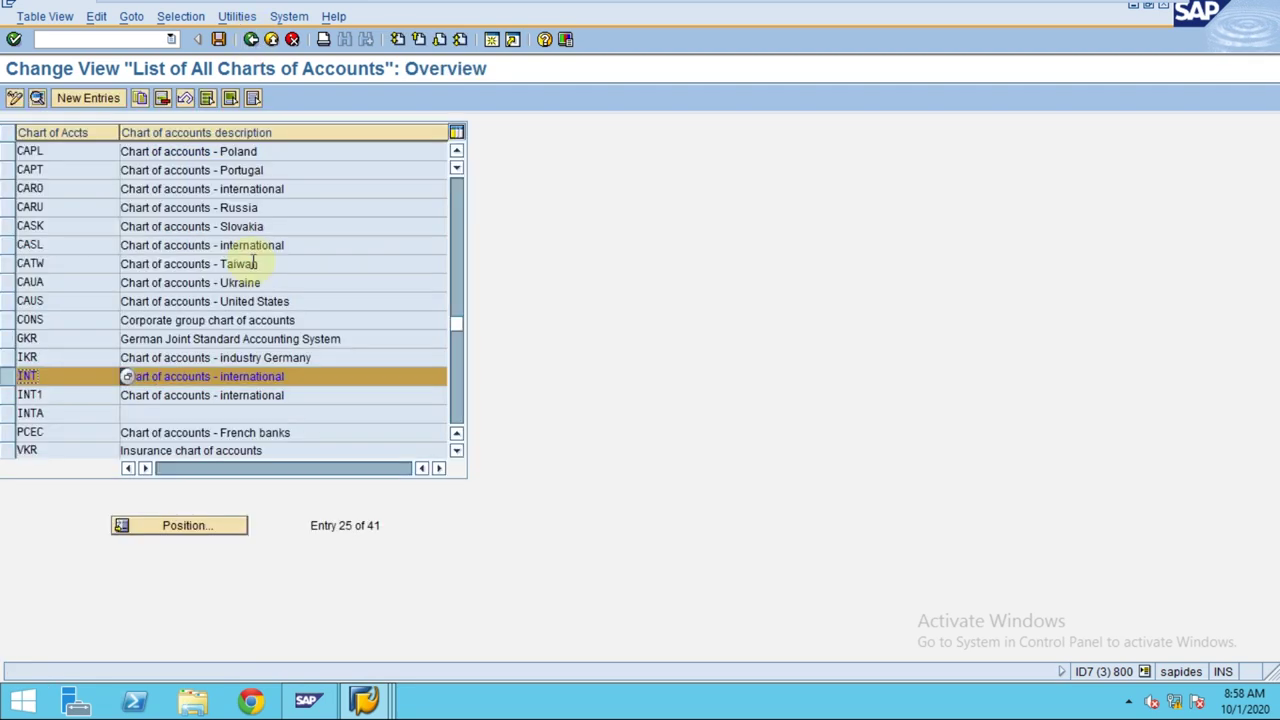
# Step: Open chart of accounts INT1, inspect its code, G/L account number length and group chart, and return to the list
pyautogui.doubleClick(36, 395)
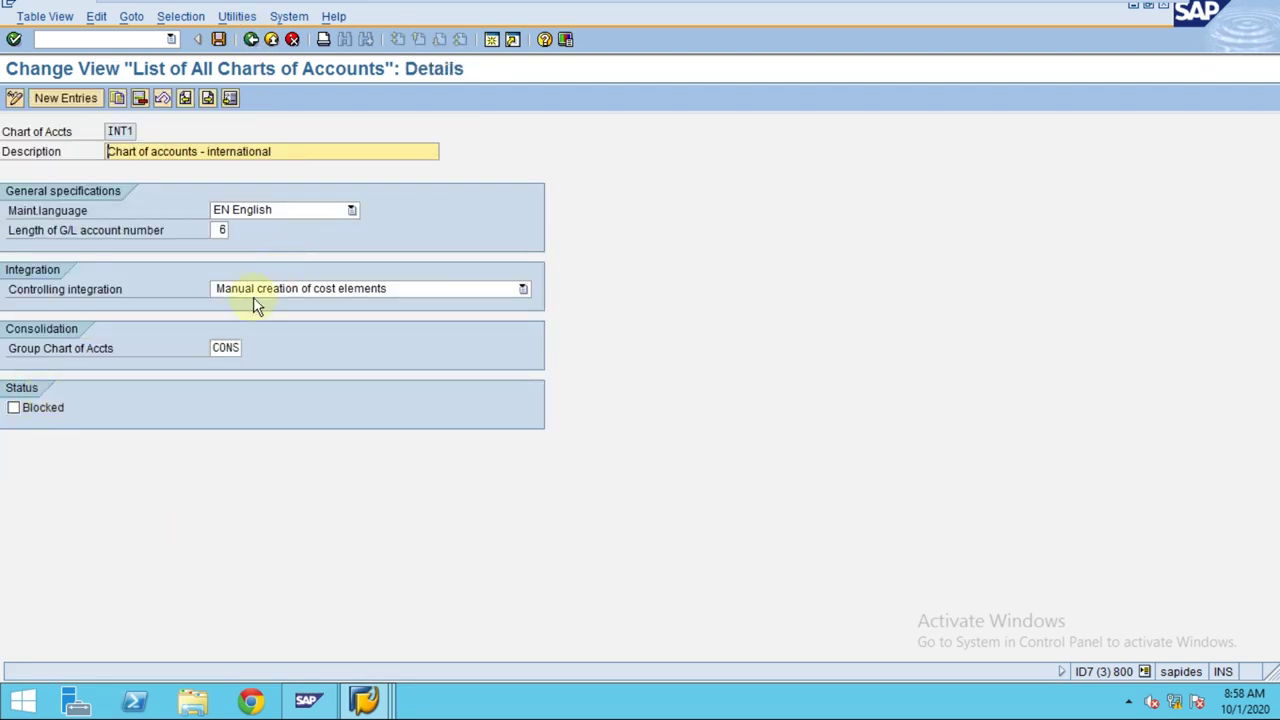
pyautogui.doubleClick(112, 131)
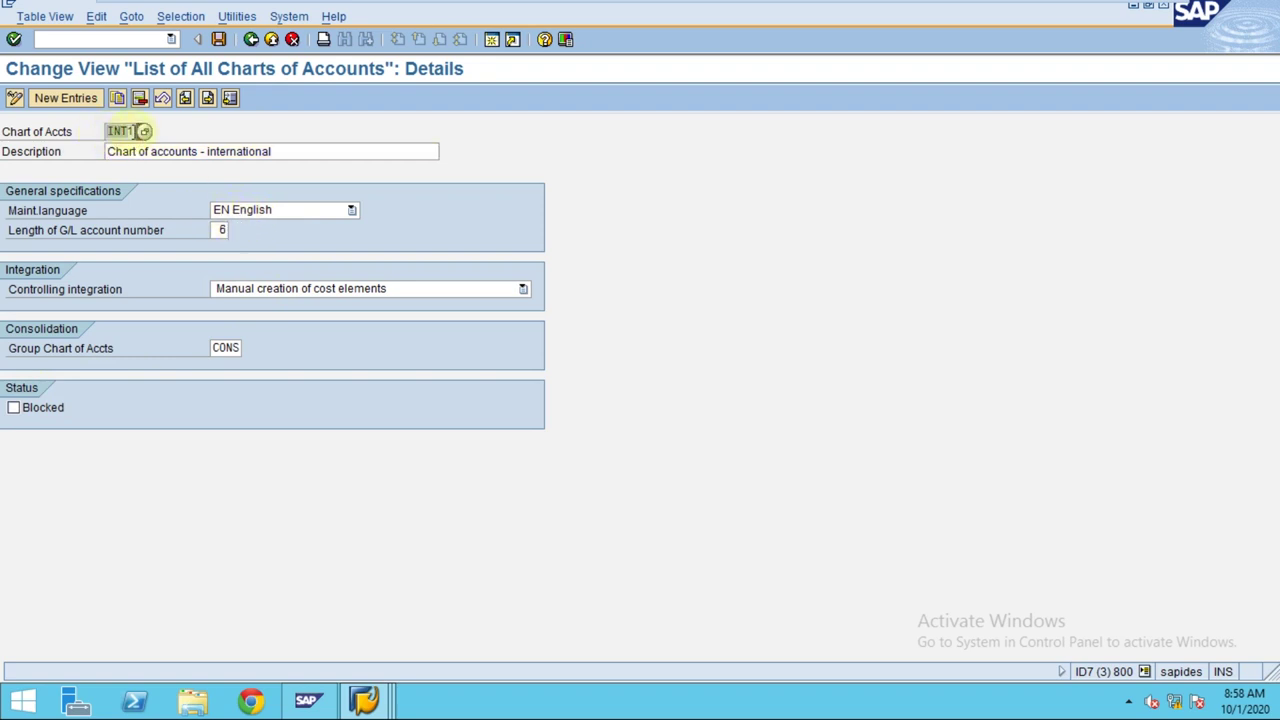
pyautogui.doubleClick(216, 229)
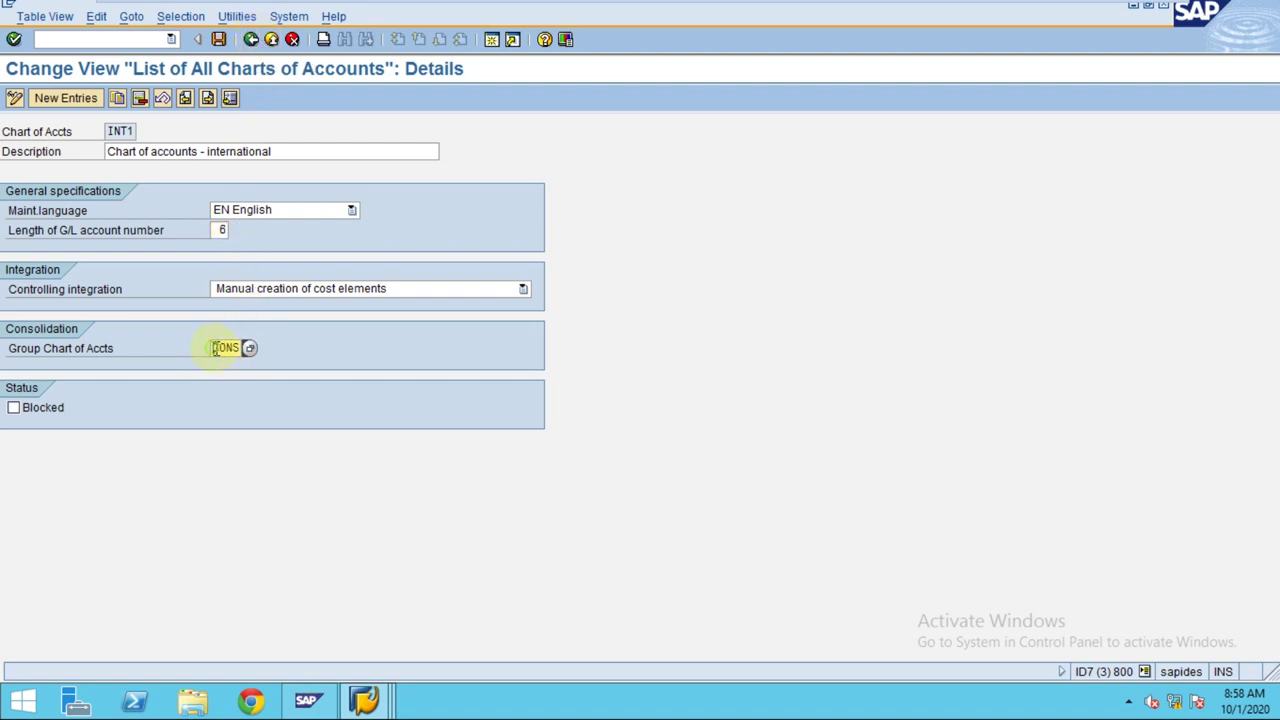
pyautogui.click(251, 39)
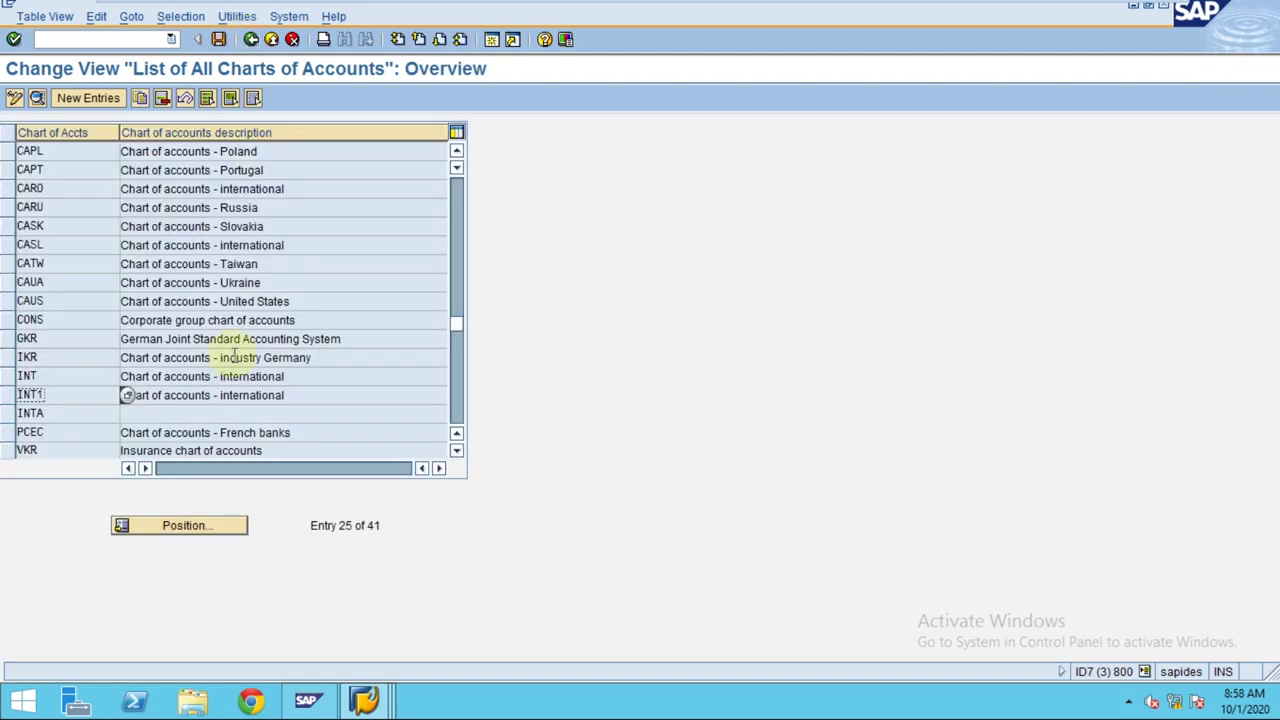
# Step: Find the corporate group chart of accounts CONS in the list and open its details
pyautogui.scroll(1, 234, 357)
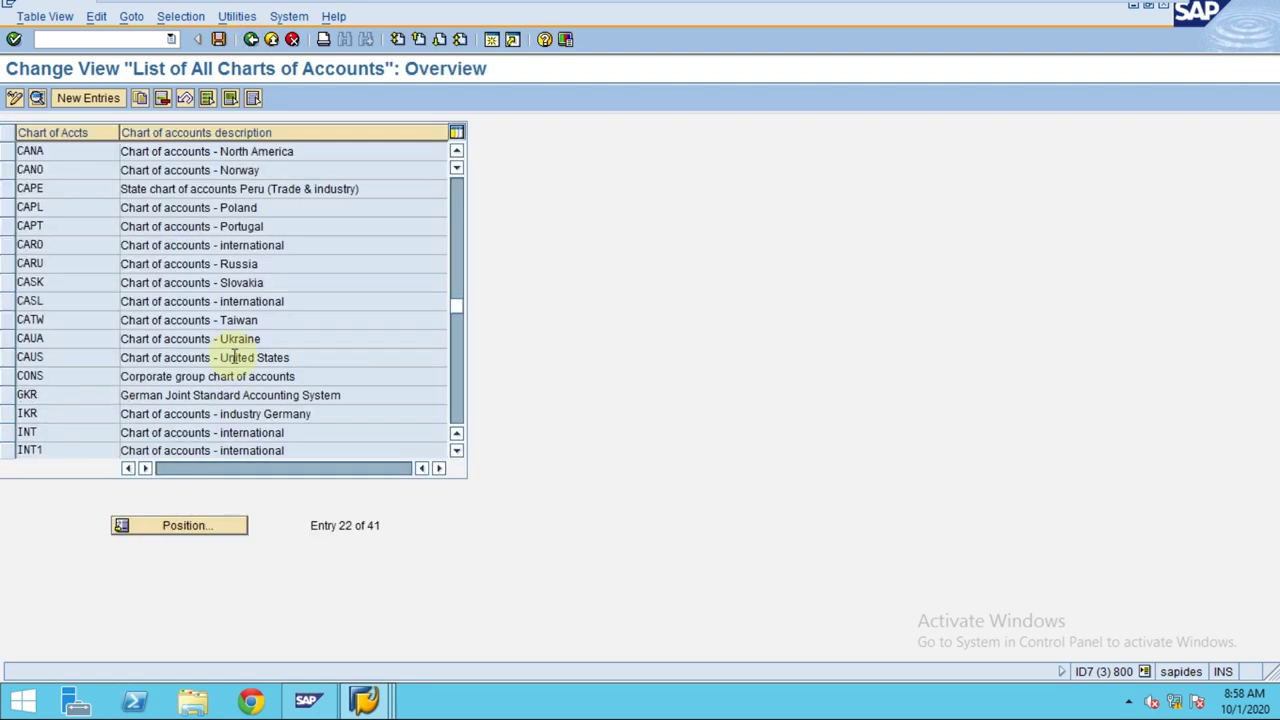
pyautogui.scroll(2, 234, 357)
pyautogui.scroll(2, 234, 357)
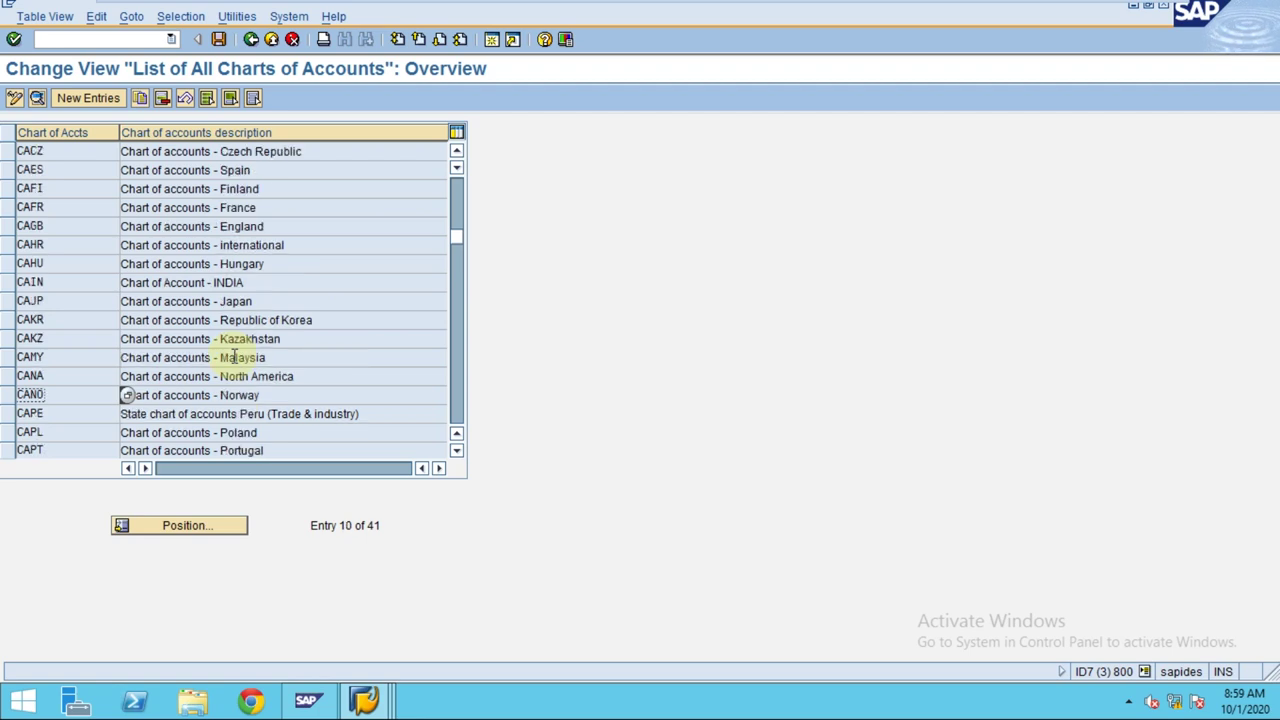
pyautogui.scroll(1, 234, 357)
pyautogui.scroll(-6, 234, 357)
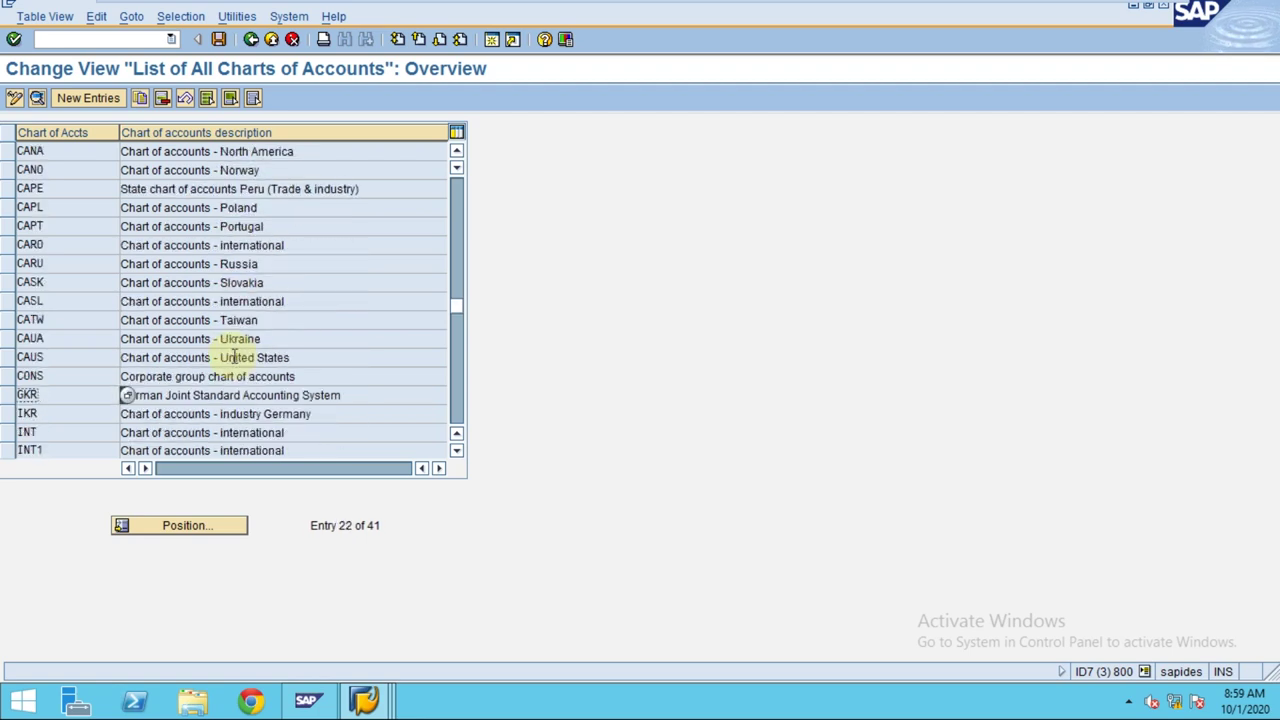
pyautogui.click(7, 320)
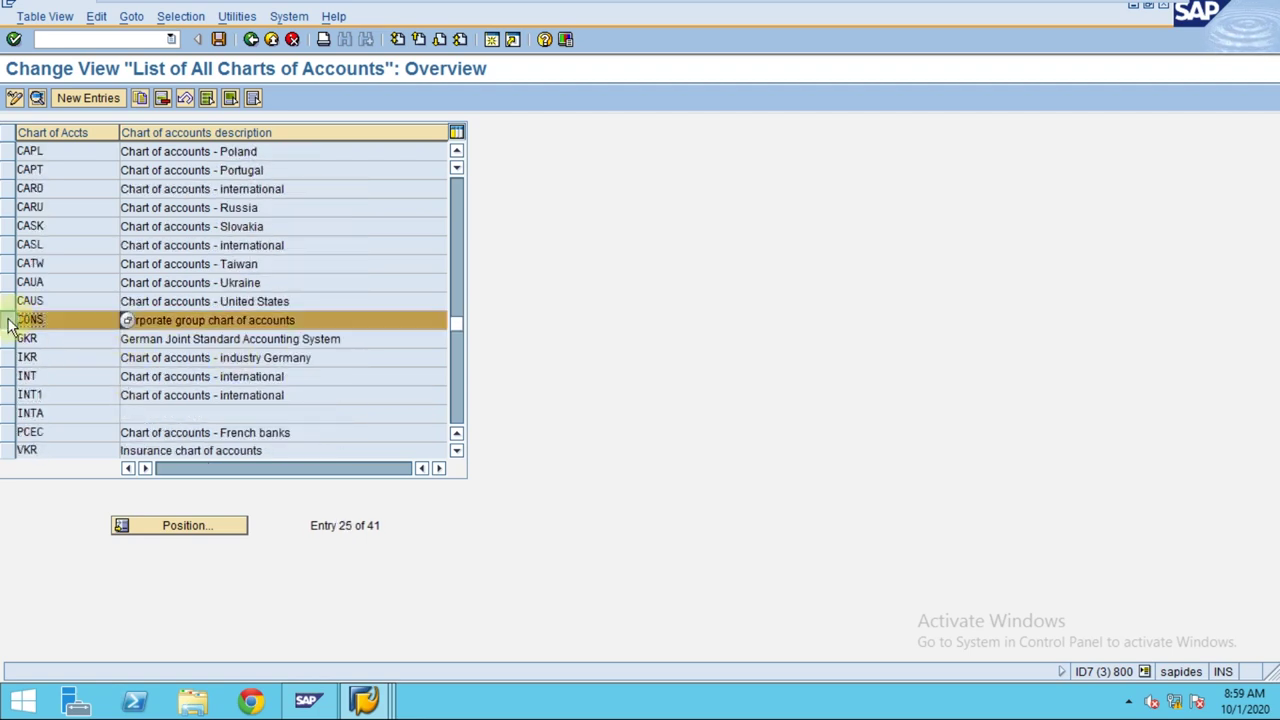
pyautogui.doubleClick(60, 320)
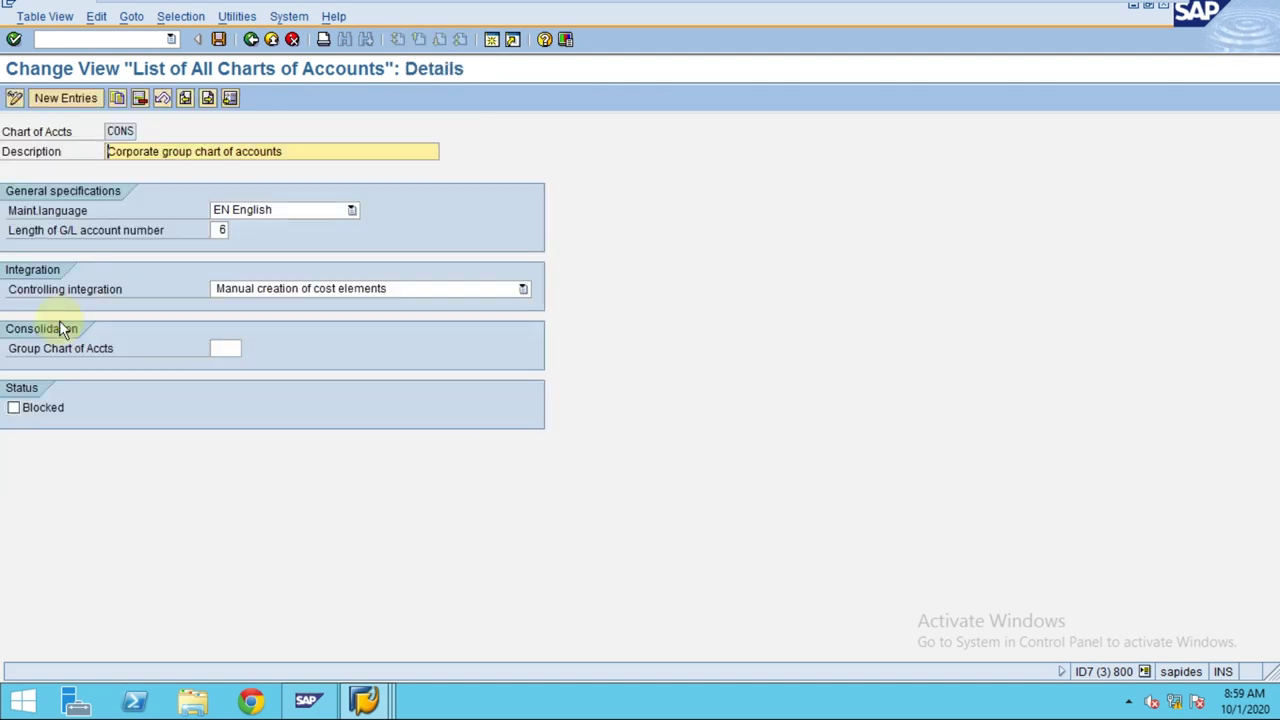
# Step: Examine the group chart assignment, chart code and G/L account number length of CONS
pyautogui.click(229, 349)
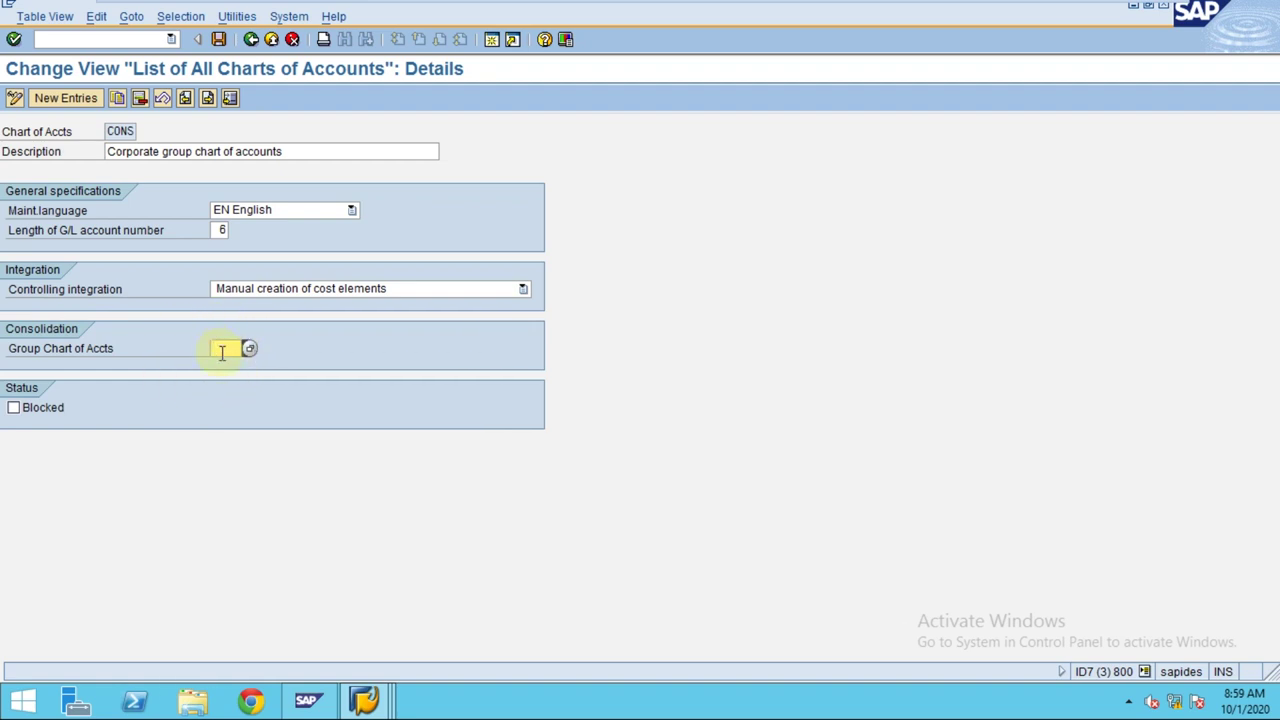
pyautogui.click(118, 130)
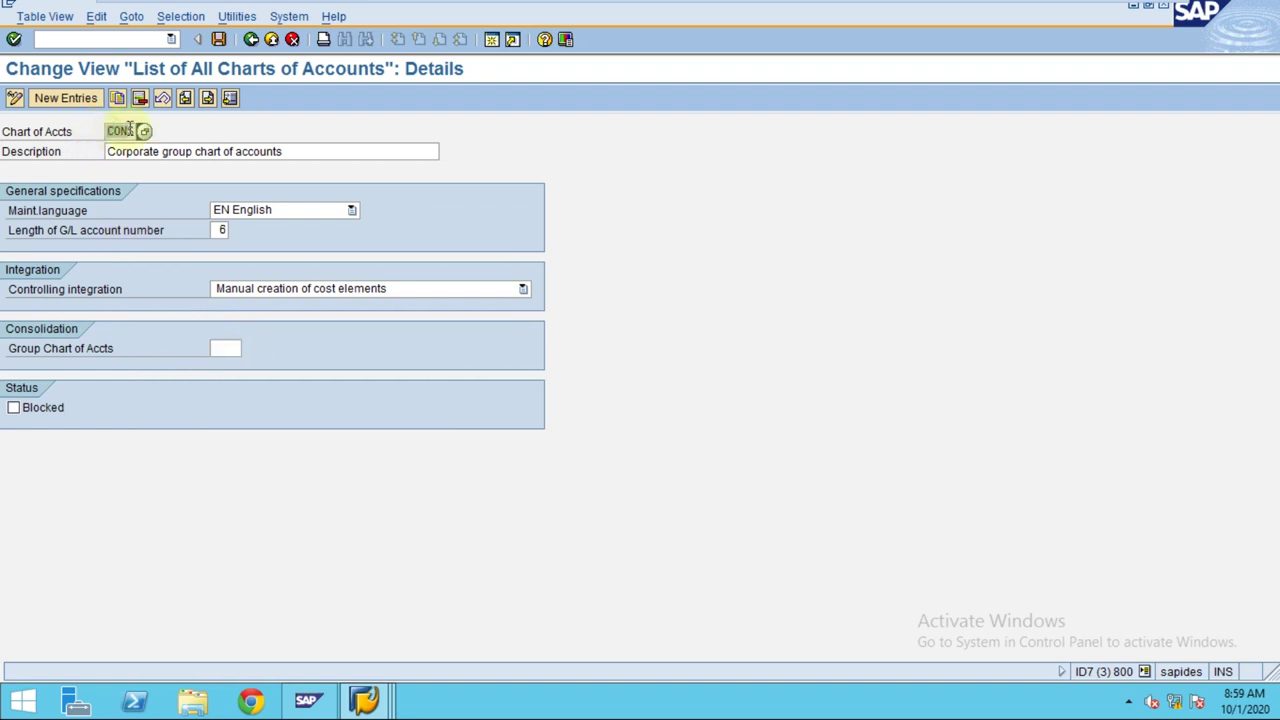
pyautogui.click(219, 229)
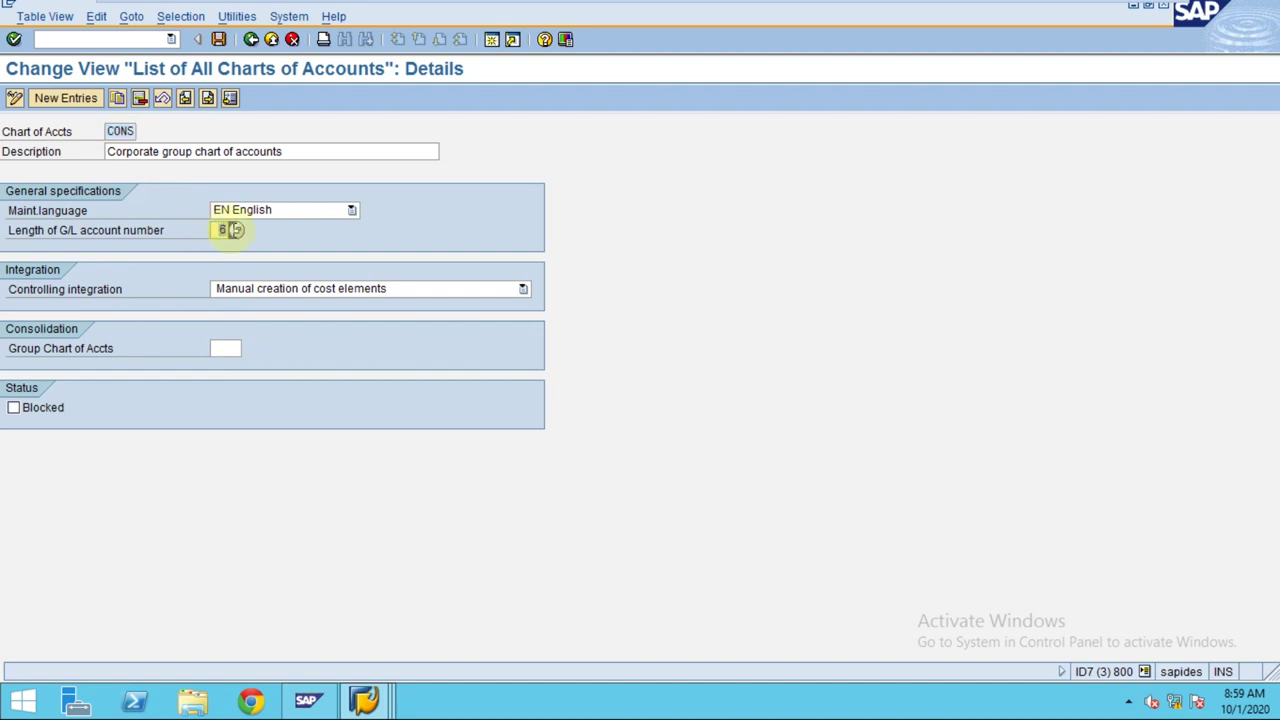
# Step: Check the controlling integration options and the group chart field of CONS, and return to the list of charts of accounts
pyautogui.click(276, 292)
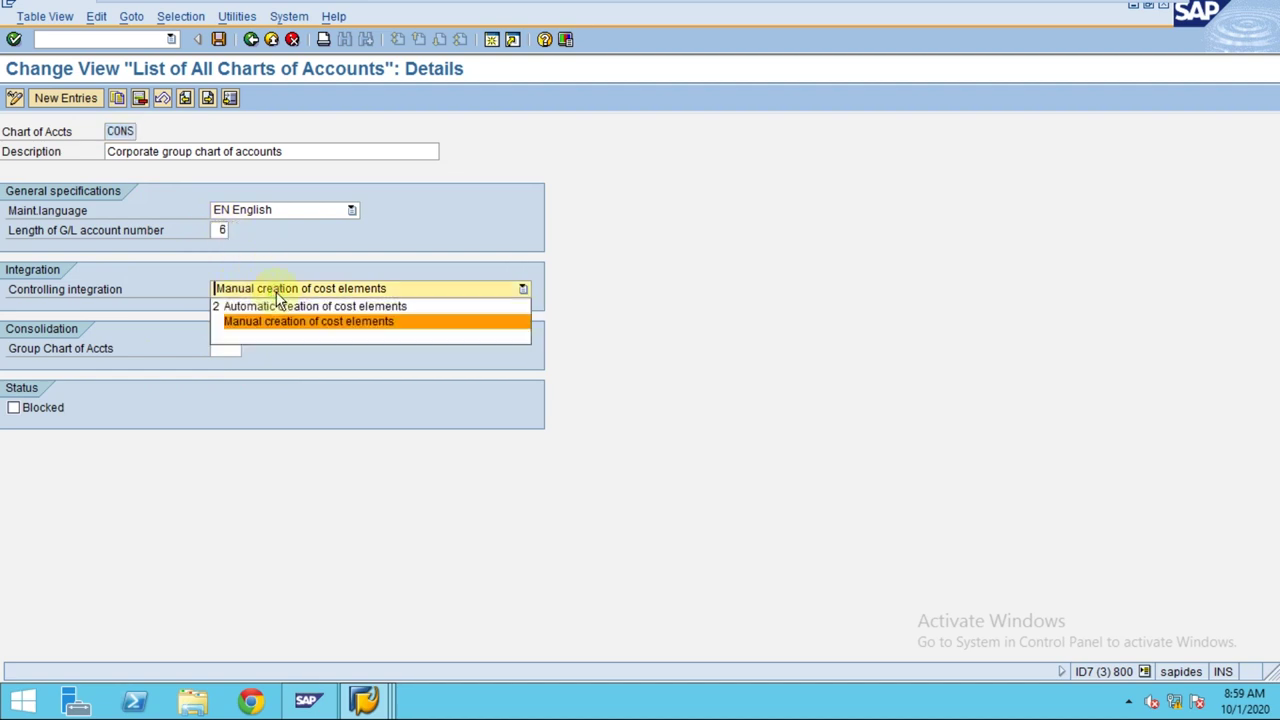
pyautogui.click(651, 232)
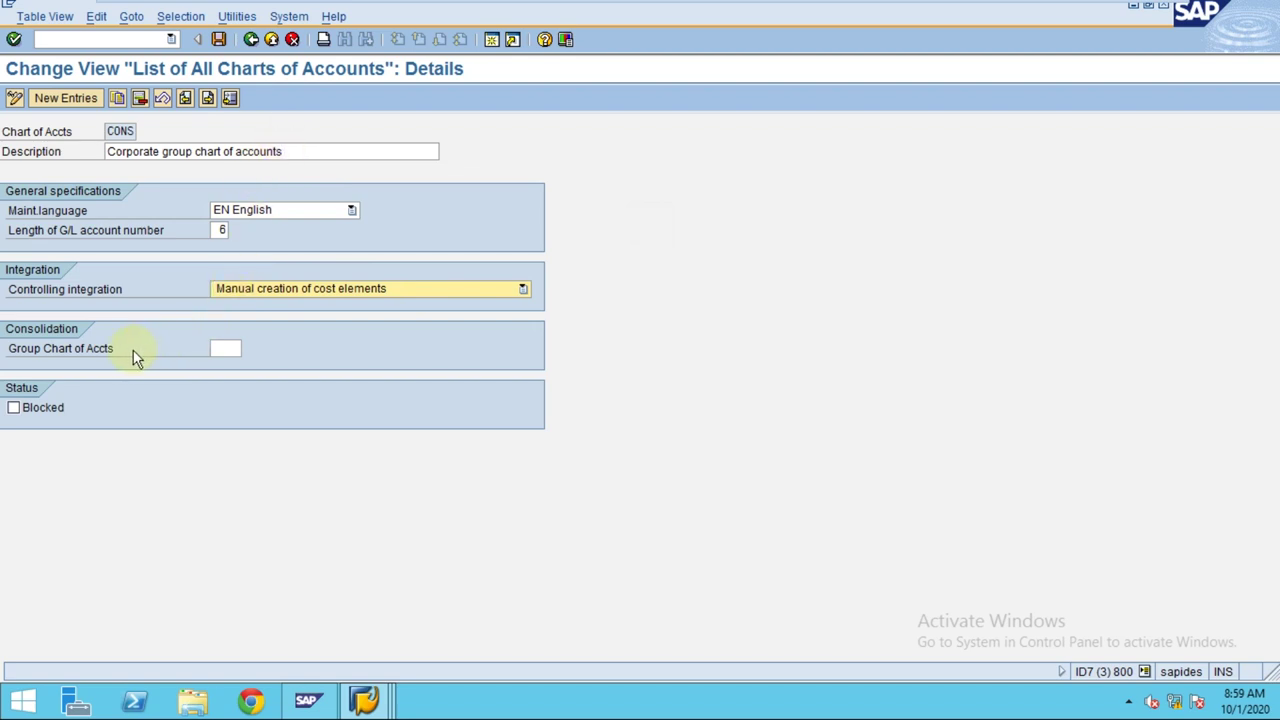
pyautogui.click(226, 350)
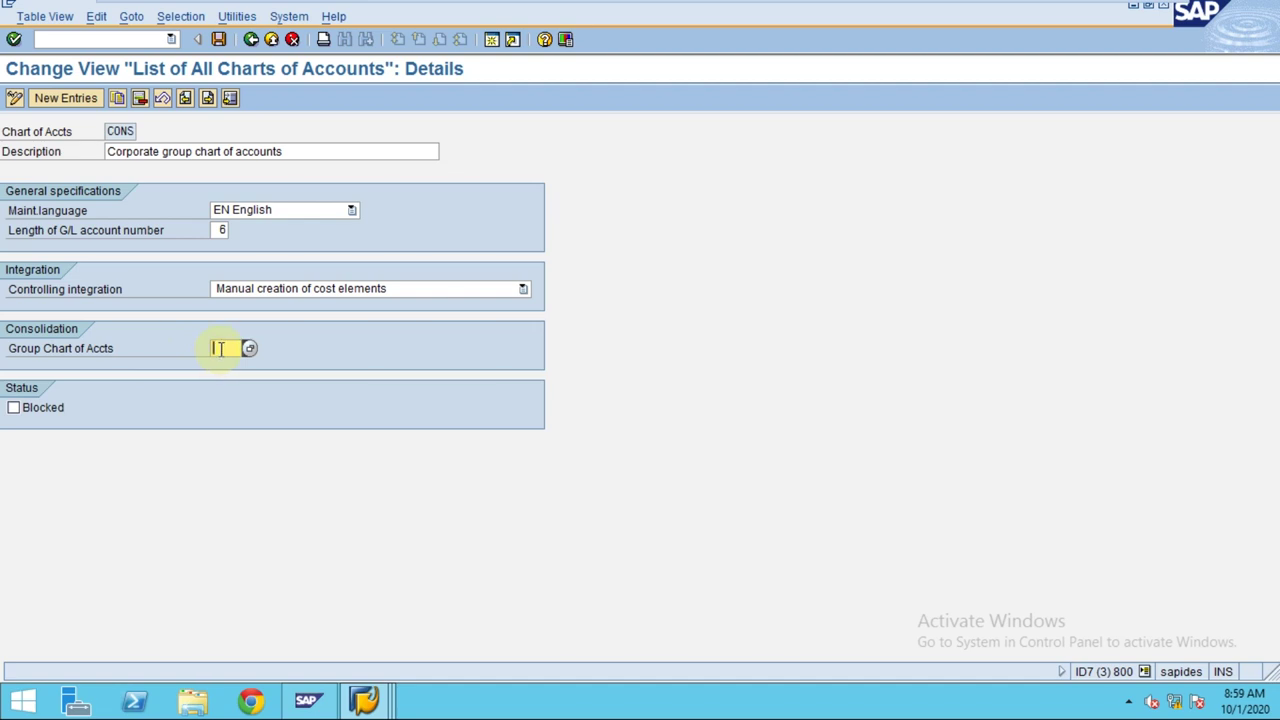
pyautogui.click(251, 40)
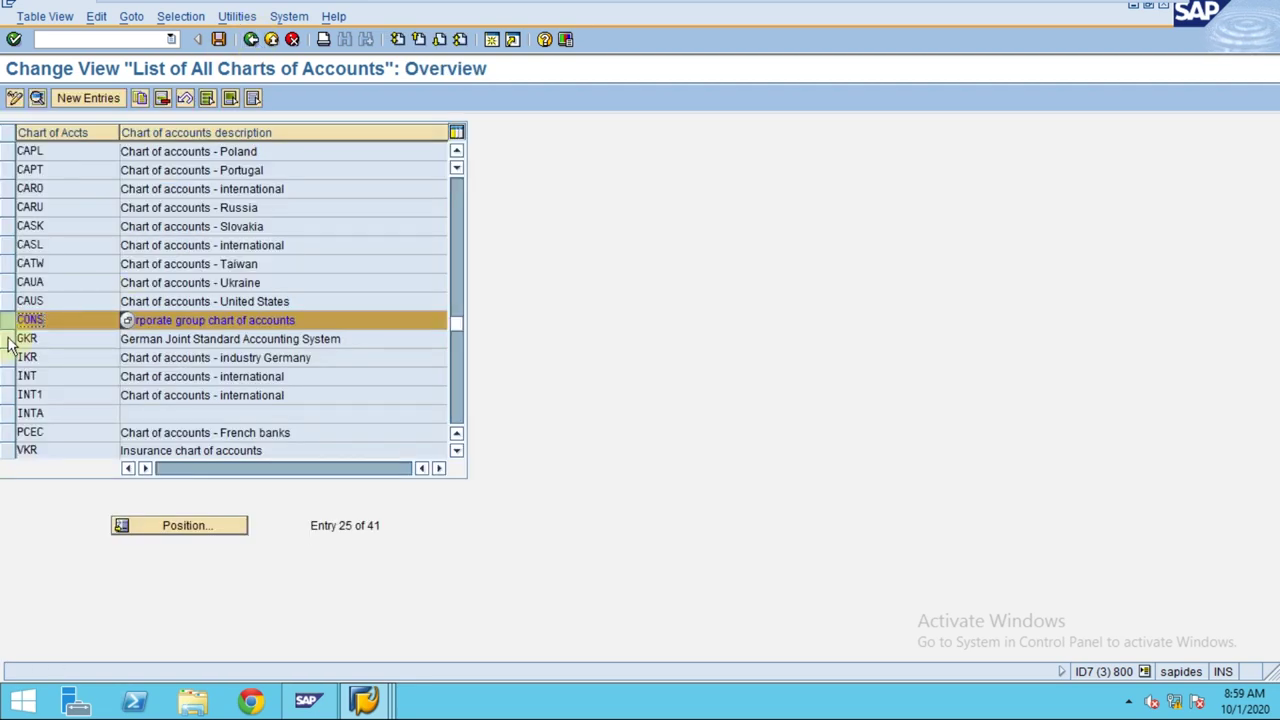
# Step: Review the details of chart of accounts INT1 again, and leave the chart of accounts list for the implementation guide
pyautogui.scroll(-1, 9, 342)
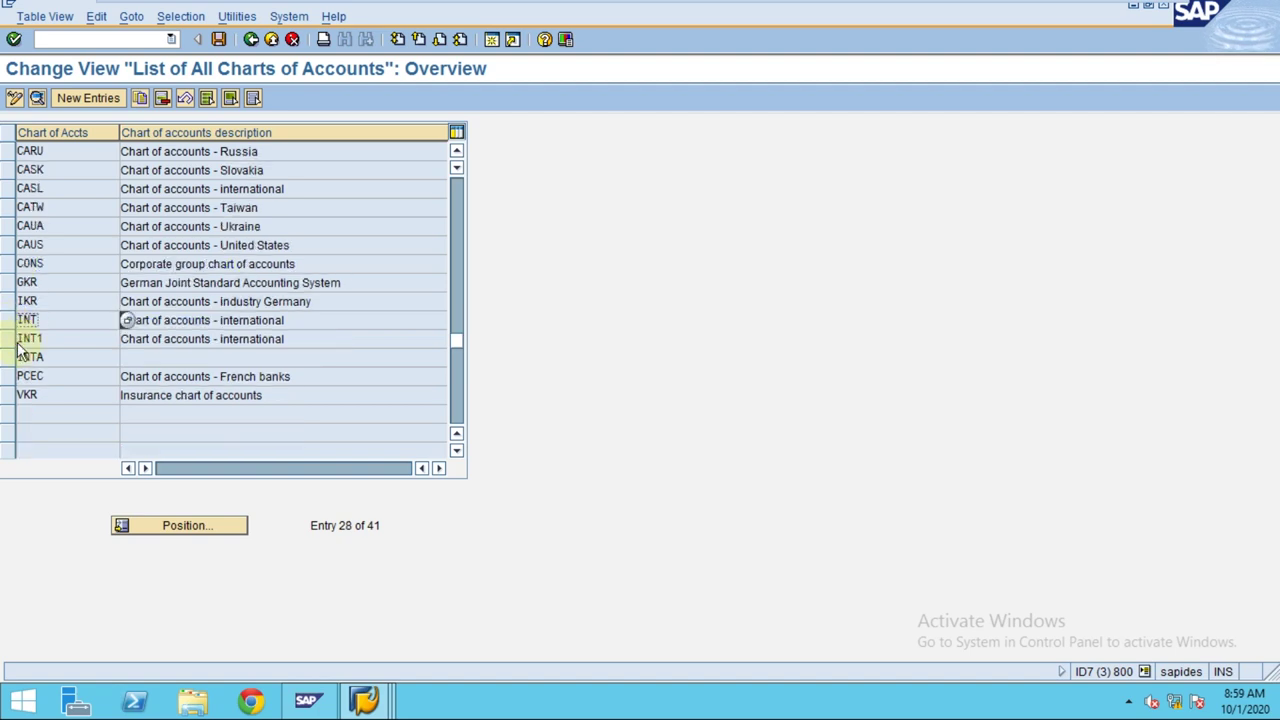
pyautogui.click(66, 339)
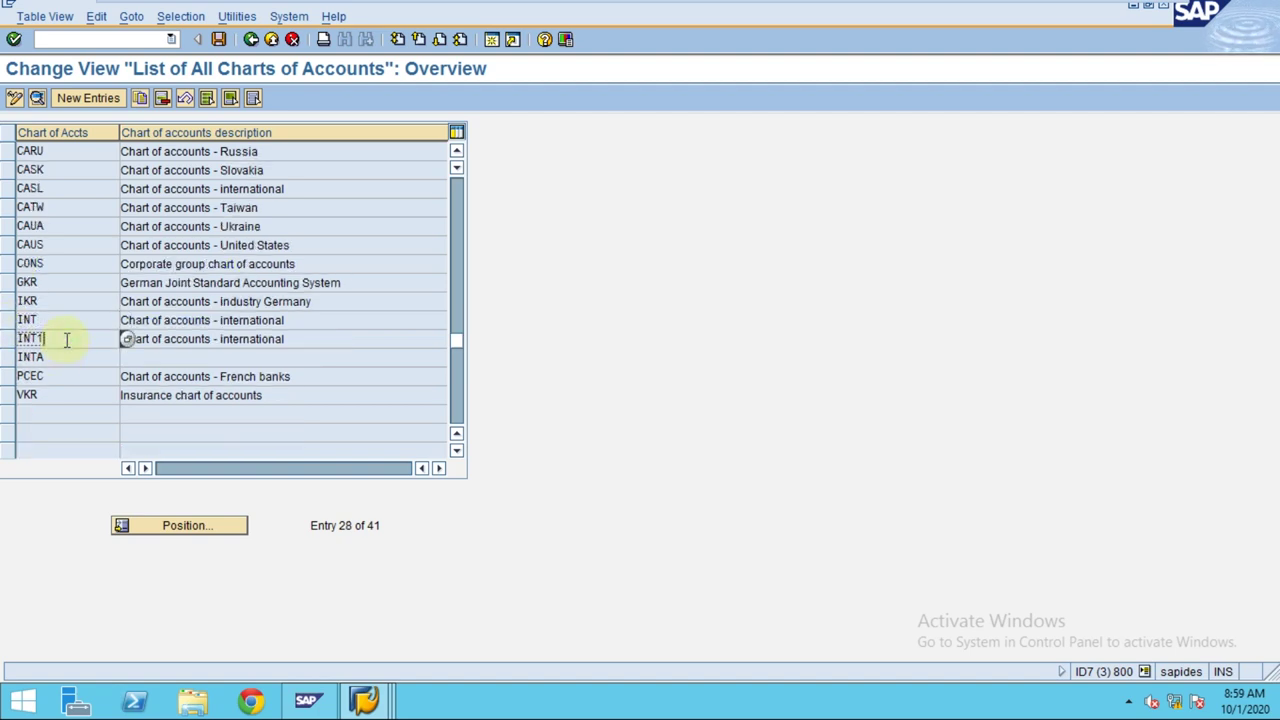
pyautogui.click(9, 339)
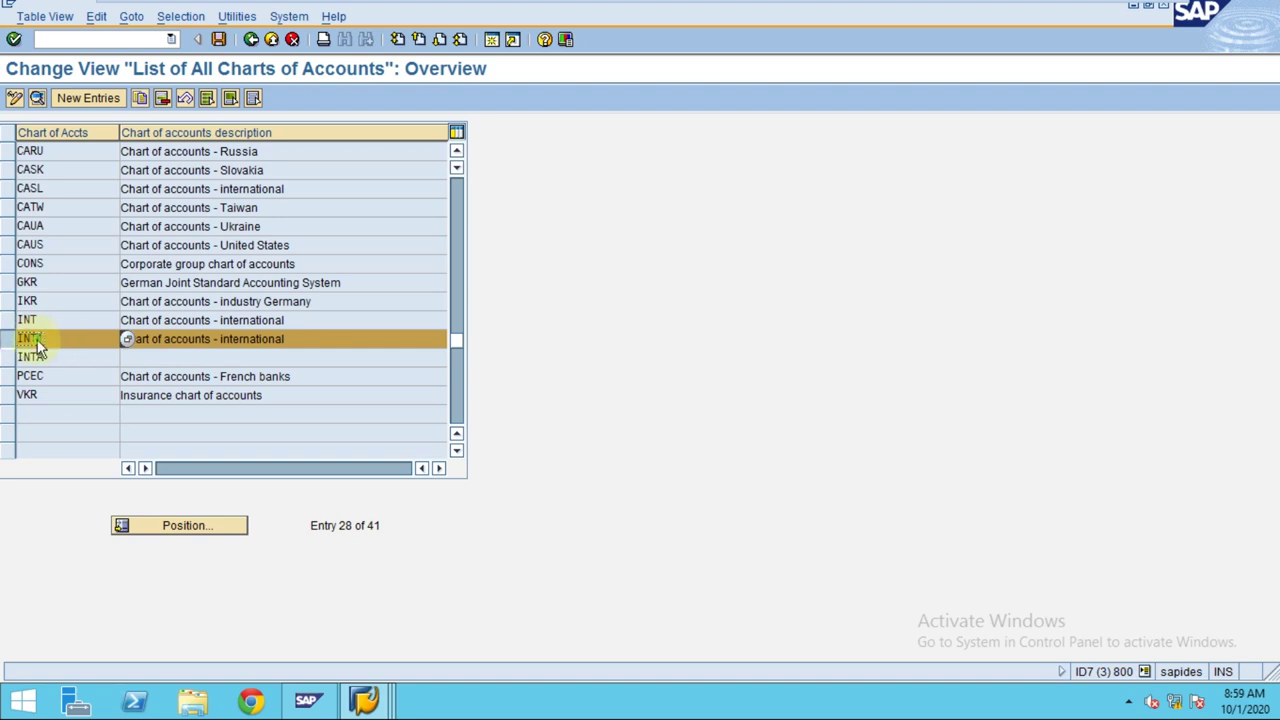
pyautogui.doubleClick(30, 338)
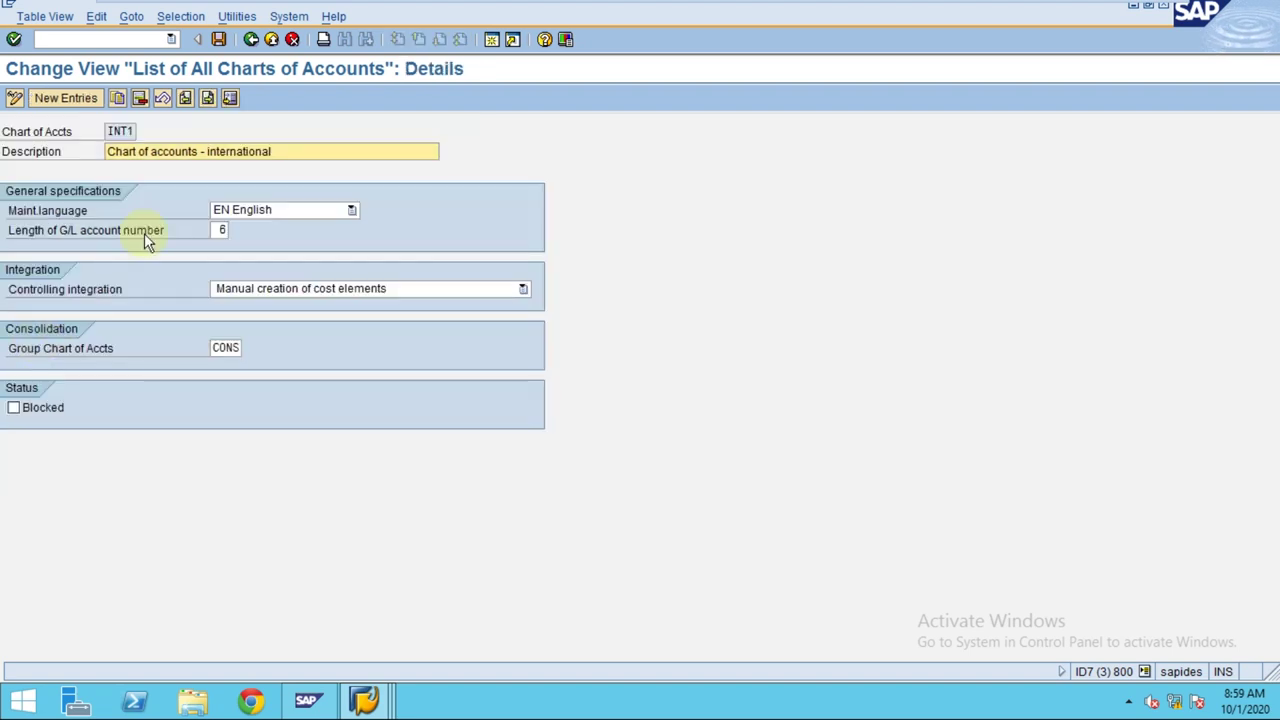
pyautogui.click(250, 40)
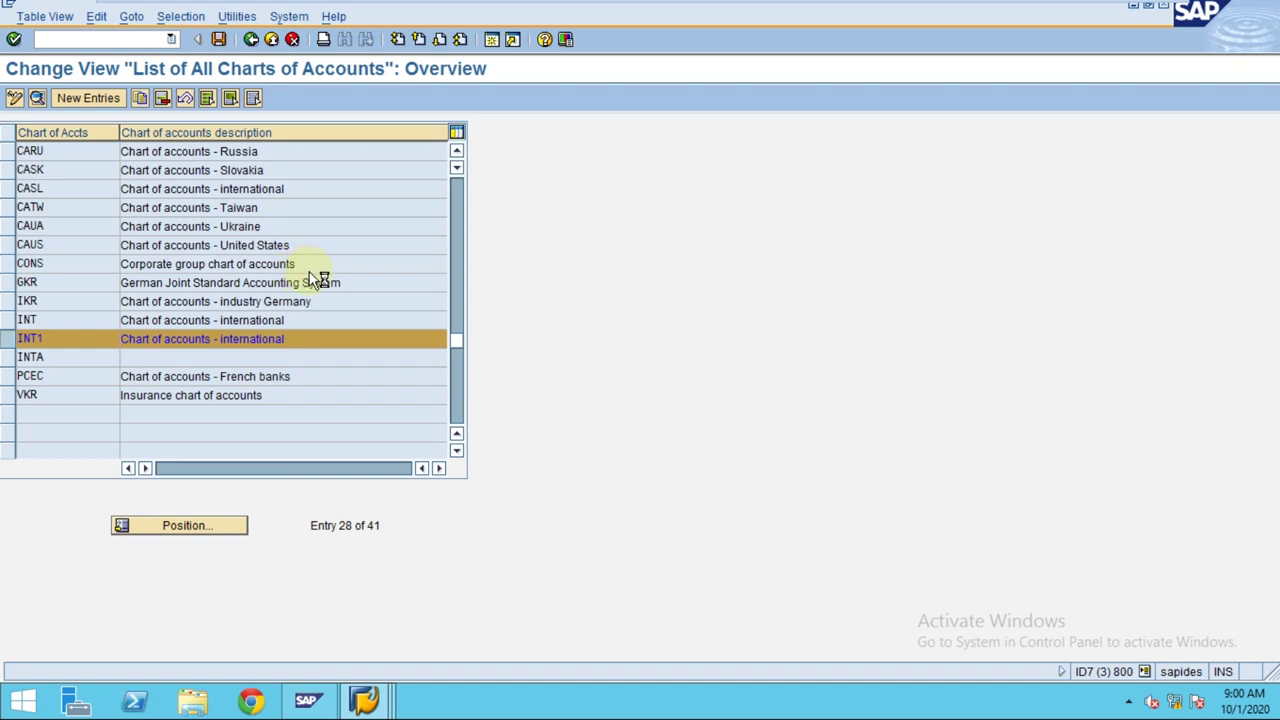
pyautogui.press('F3')
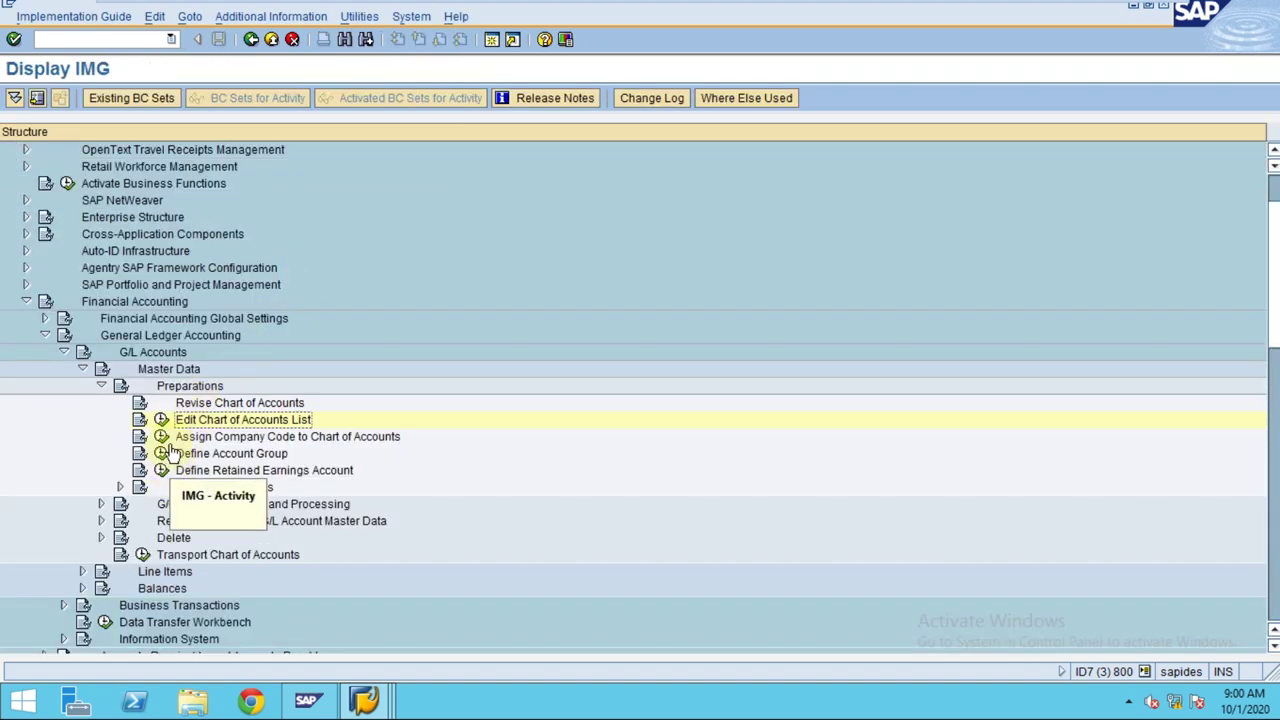
# Step: Open the Assign Company Code to Chart of Accounts activity and position its list at company codes starting with TR
pyautogui.click(161, 437)
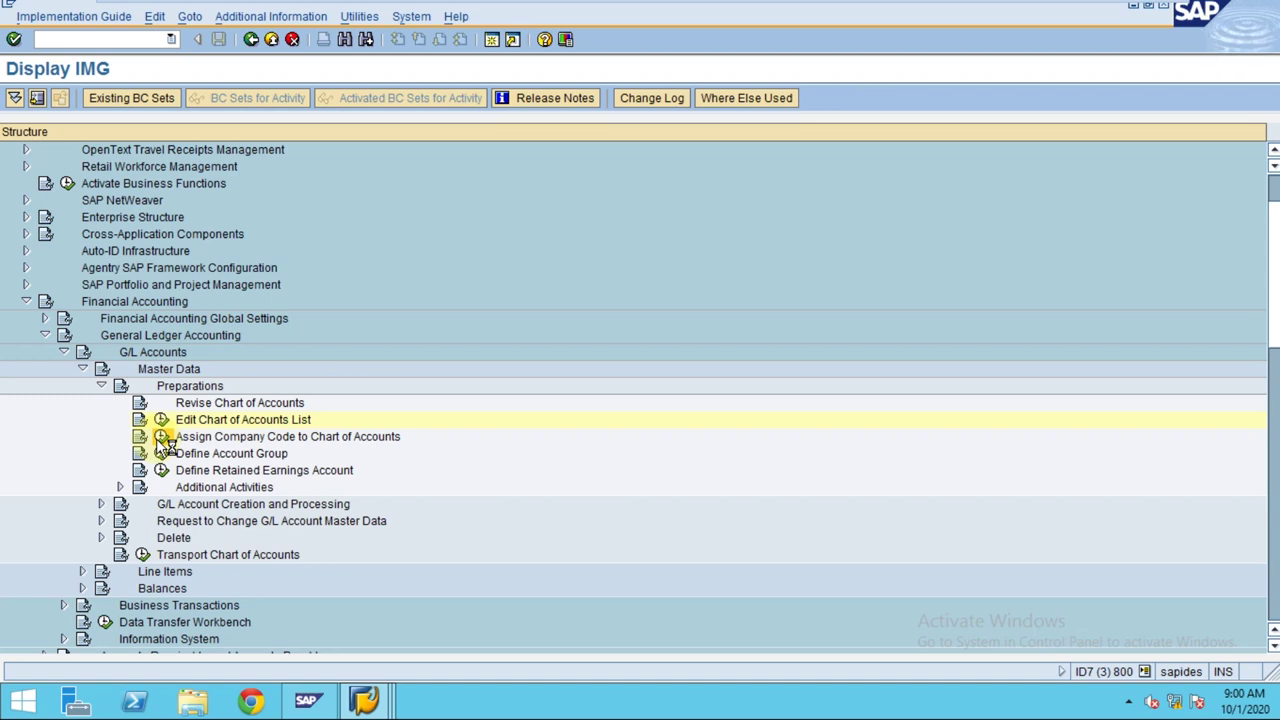
pyautogui.click(161, 437)
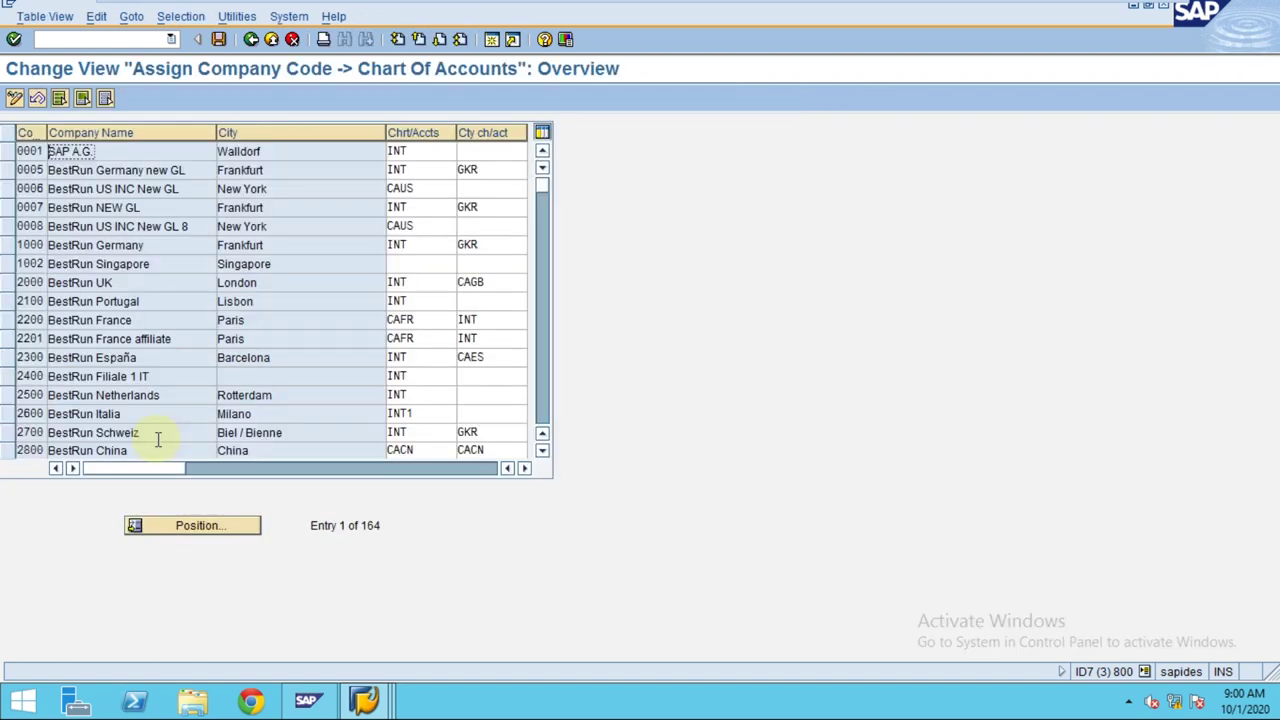
pyautogui.click(201, 525)
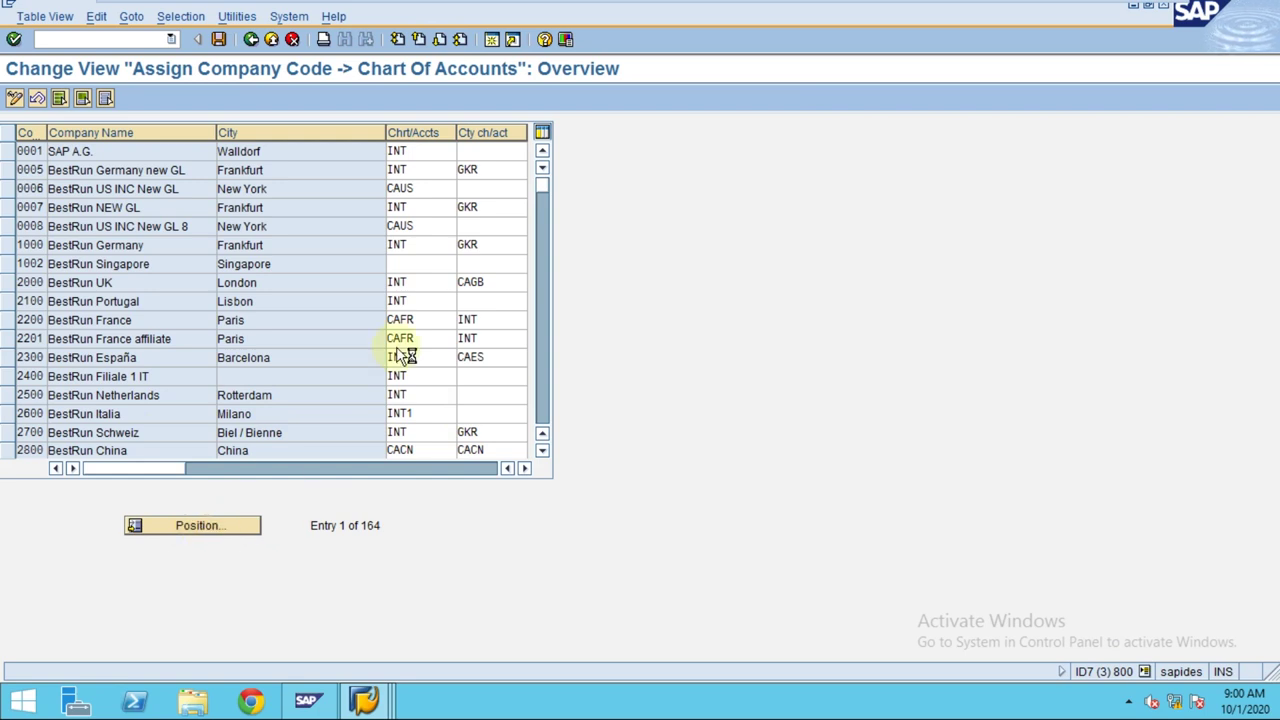
pyautogui.write('tr')
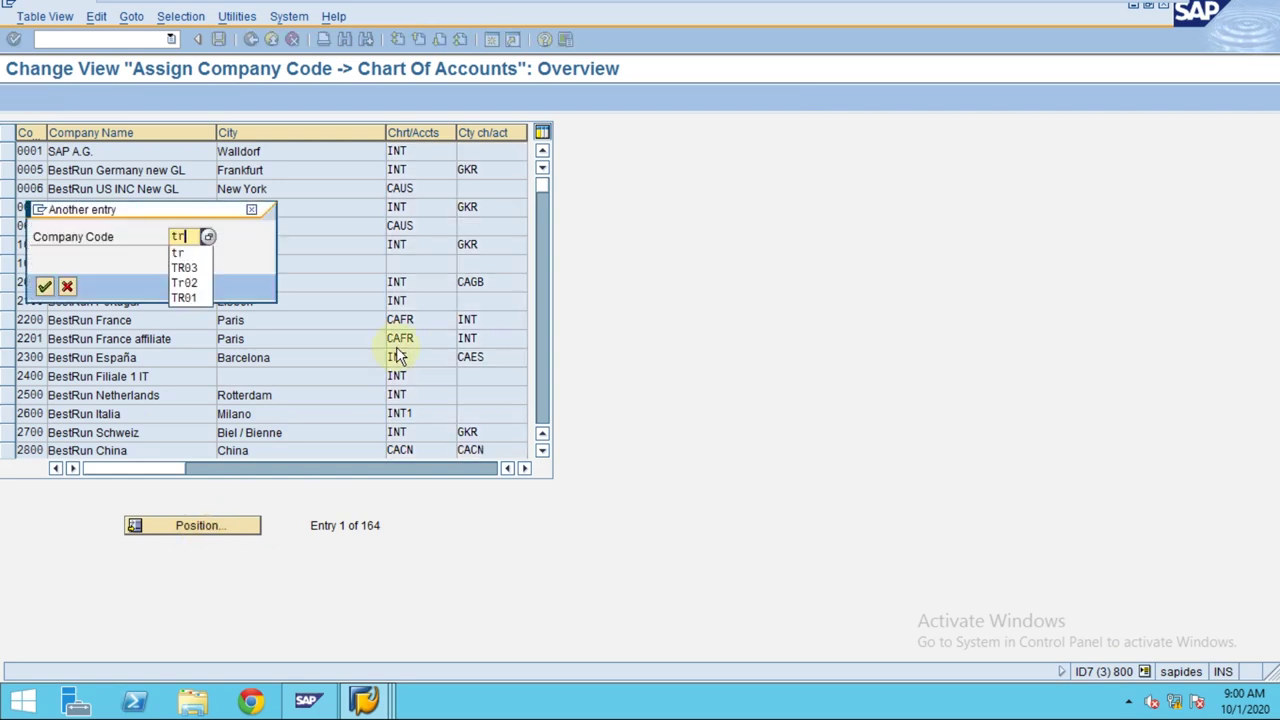
pyautogui.press('Return')
pyautogui.press('Return')
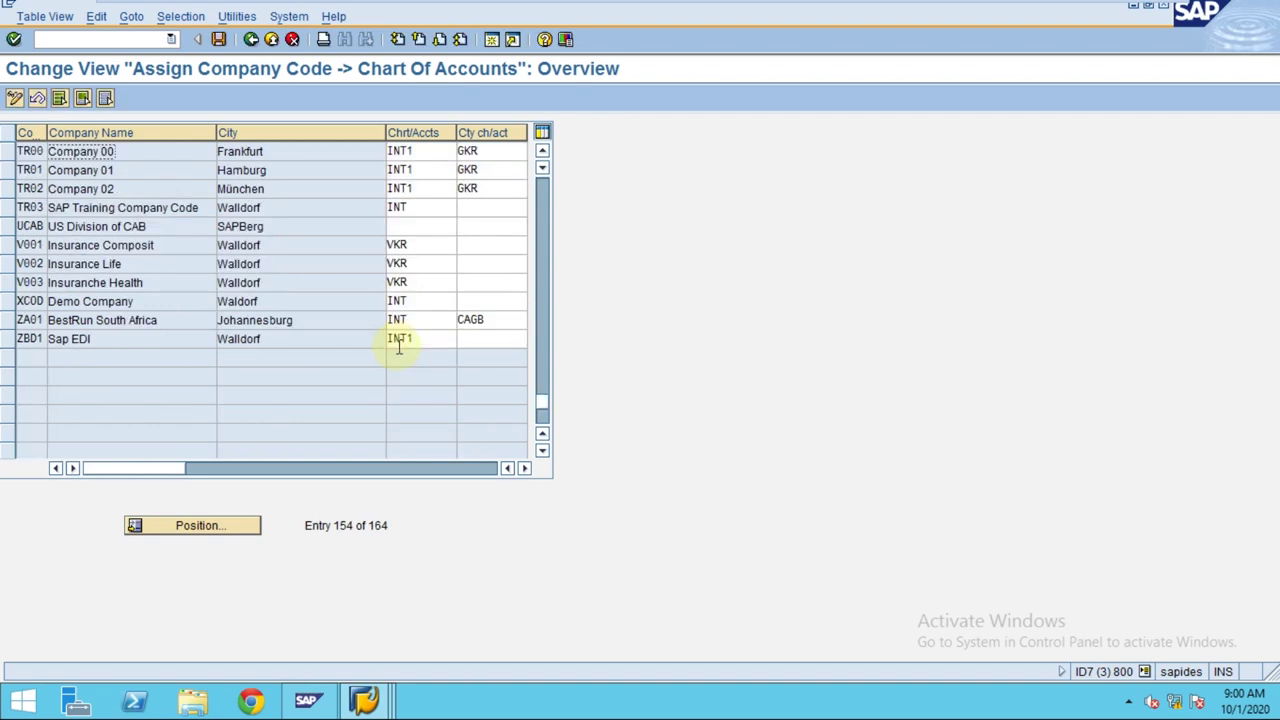
# Step: Assign chart of accounts INT1 to company code TR03 and save the change in the "New Company Code" customizing request
pyautogui.click(416, 208)
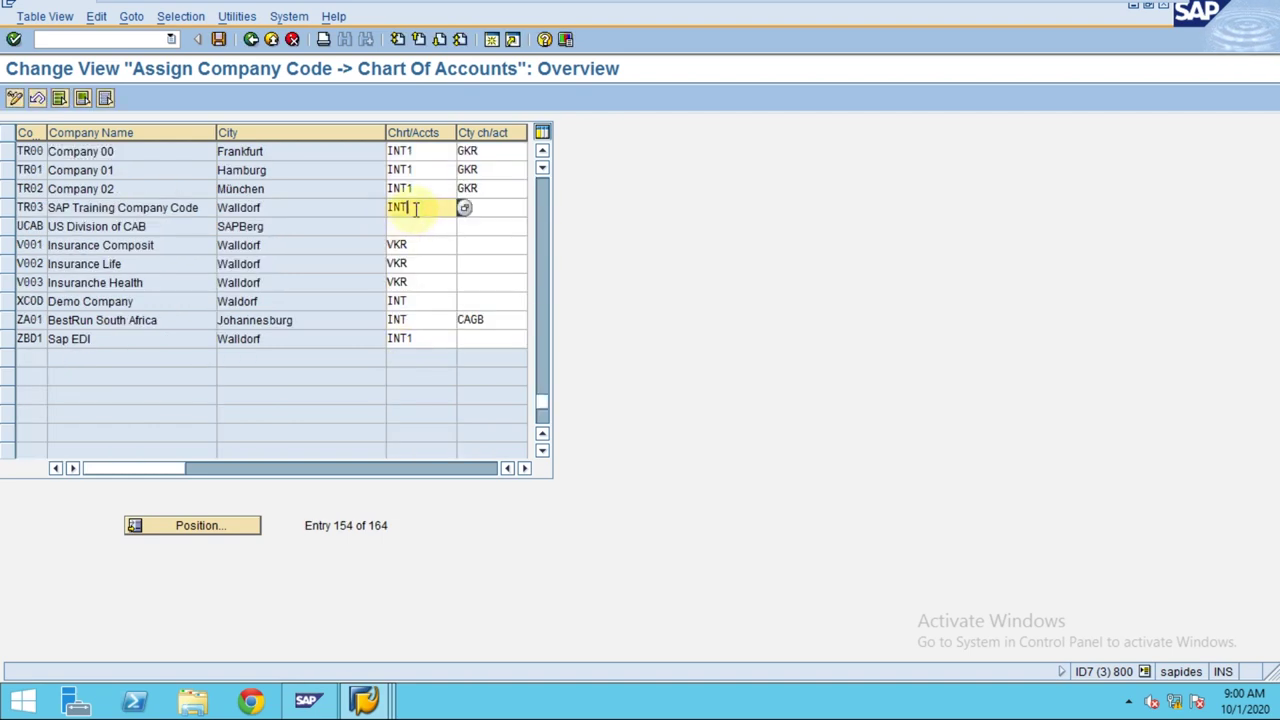
pyautogui.write('1')
pyautogui.press('Return')
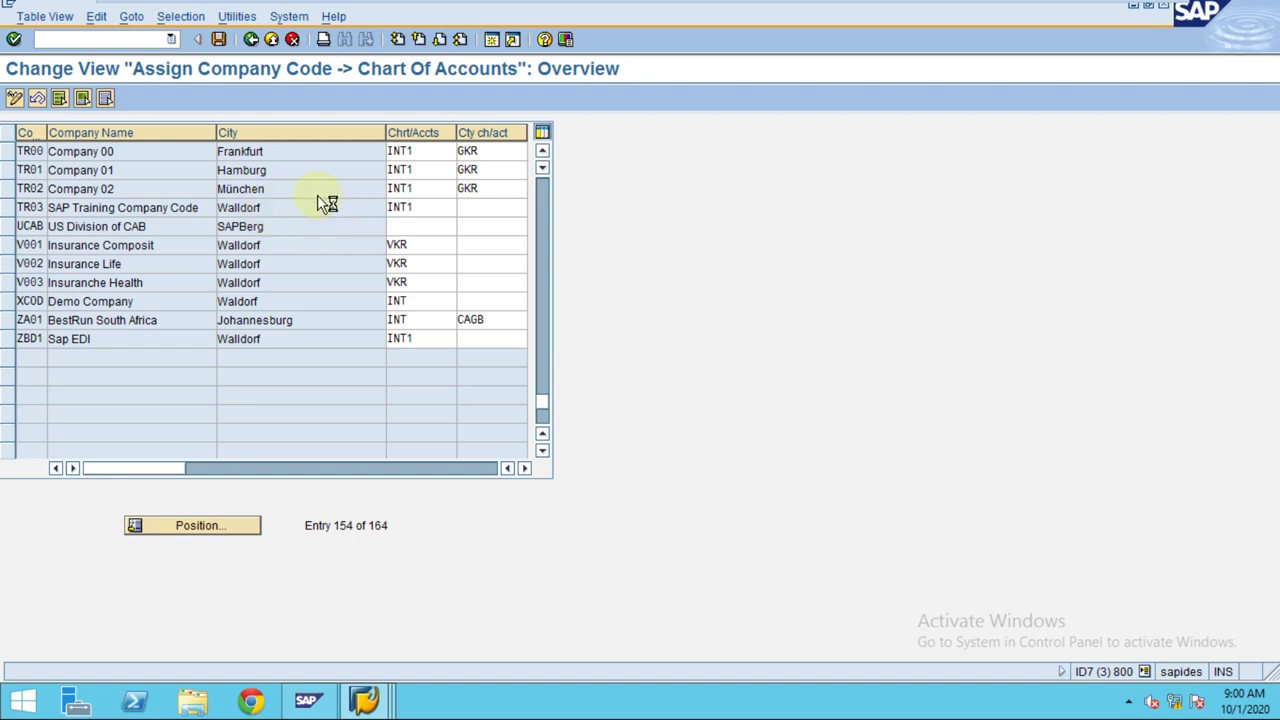
pyautogui.click(219, 38)
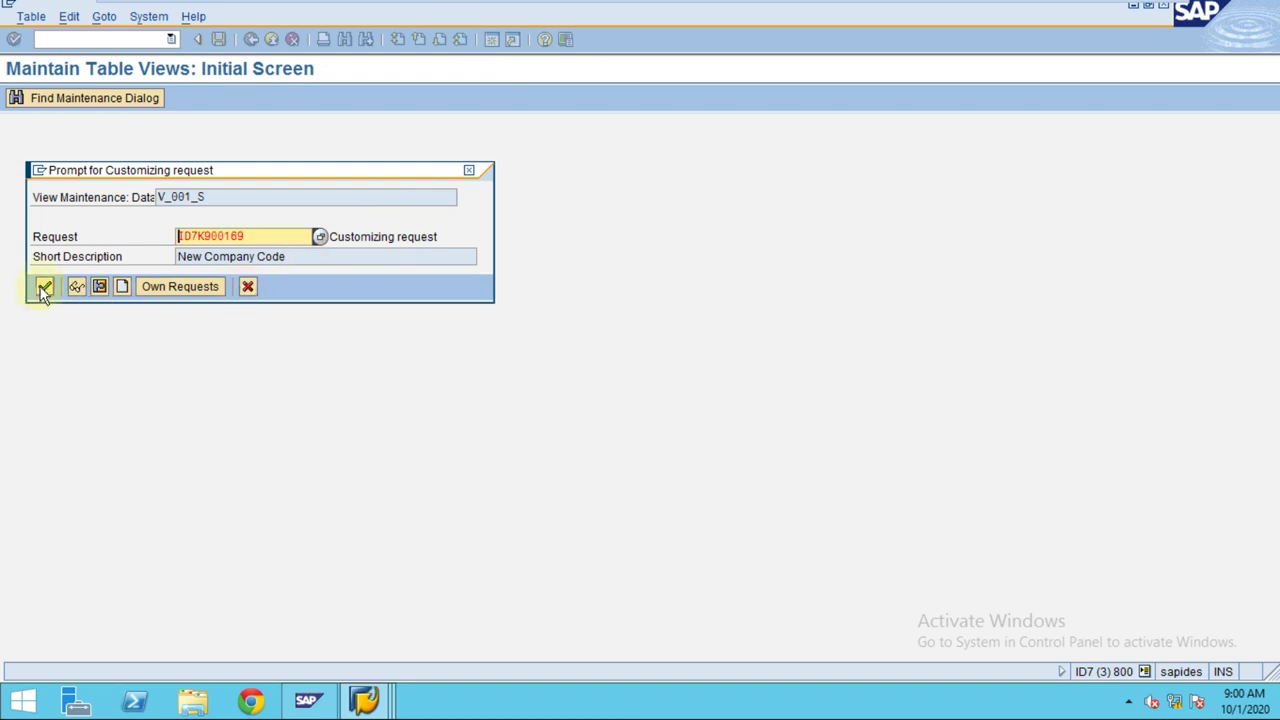
pyautogui.click(44, 287)
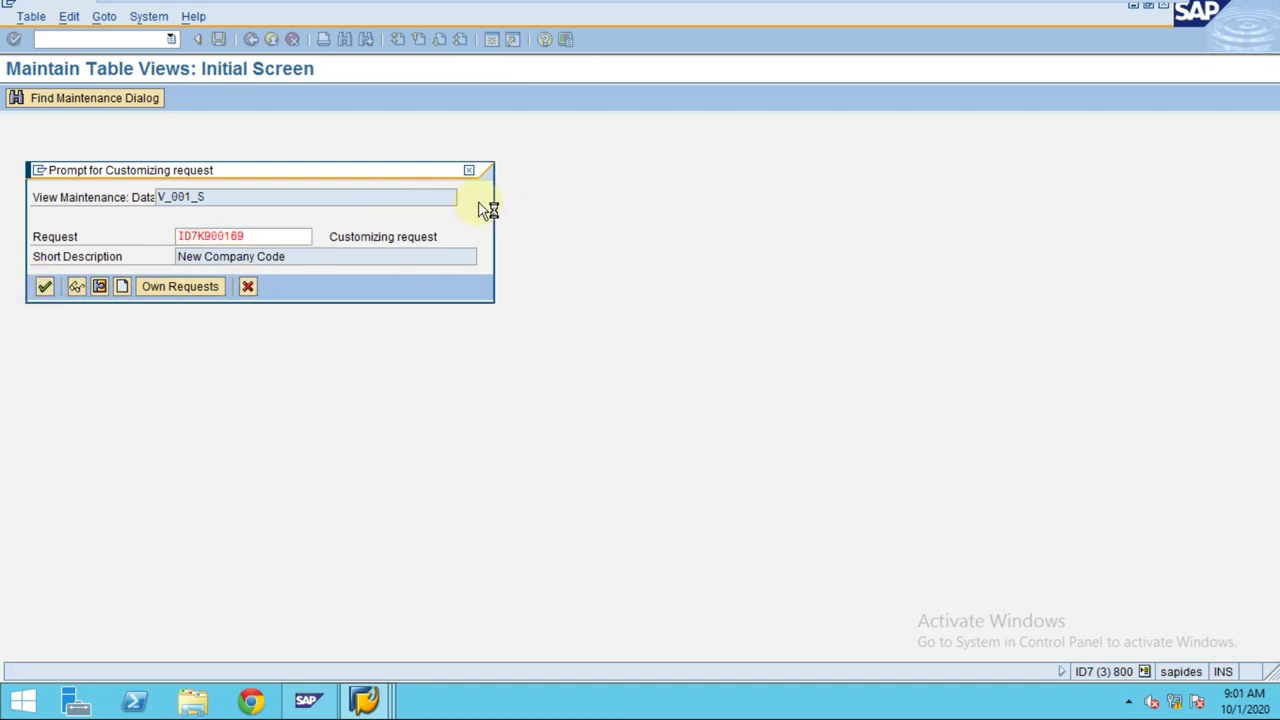
pyautogui.click(253, 40)
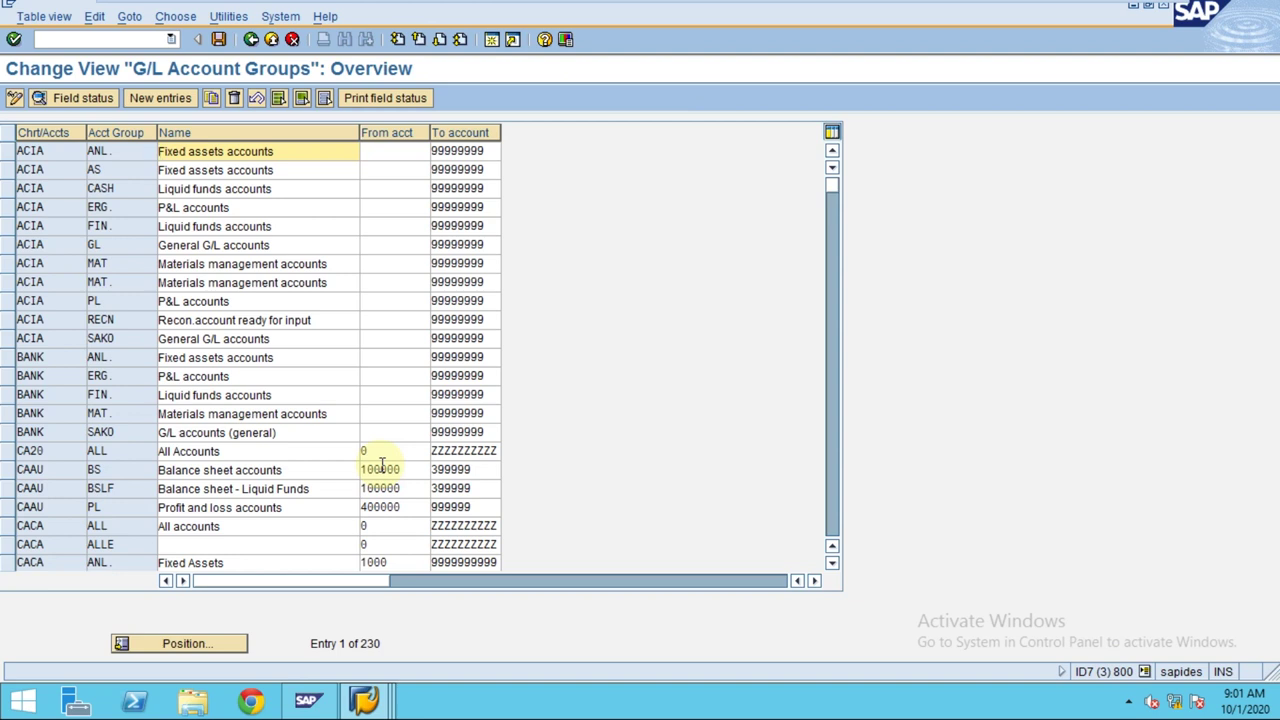
# Step: Position the G/L account groups list at the entries for chart of accounts INT1
pyautogui.click(200, 644)
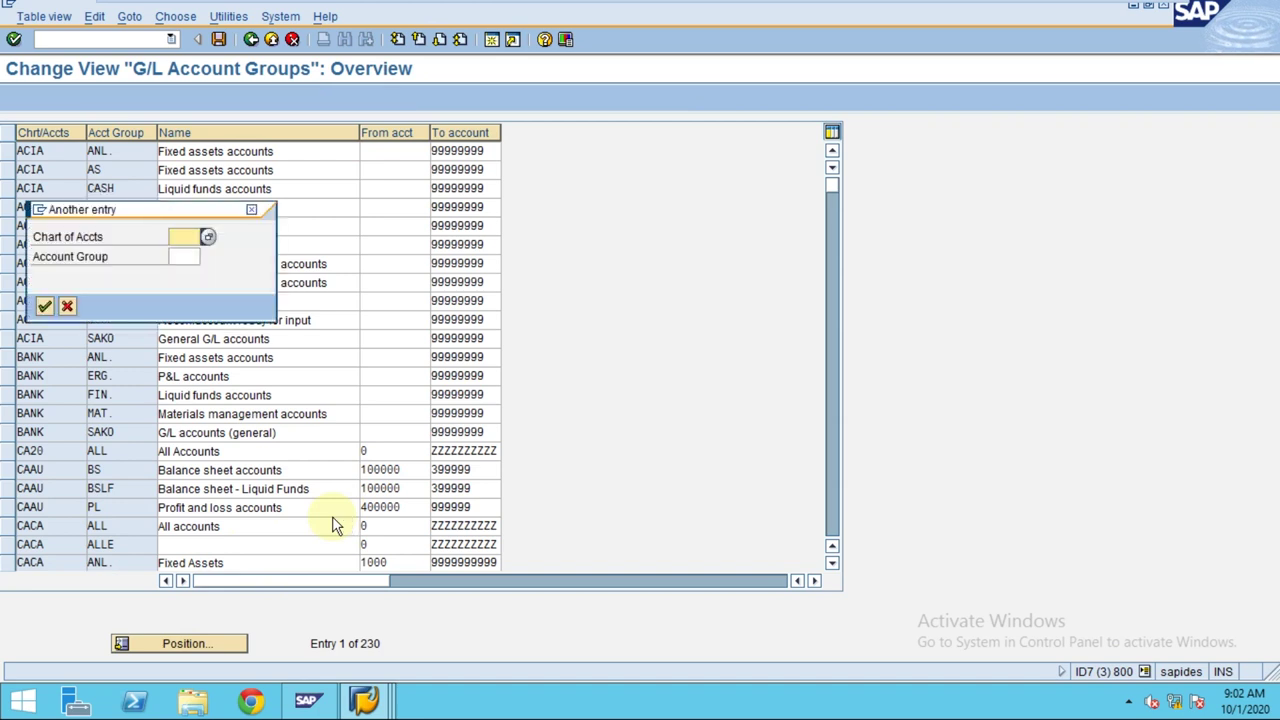
pyautogui.write('int')
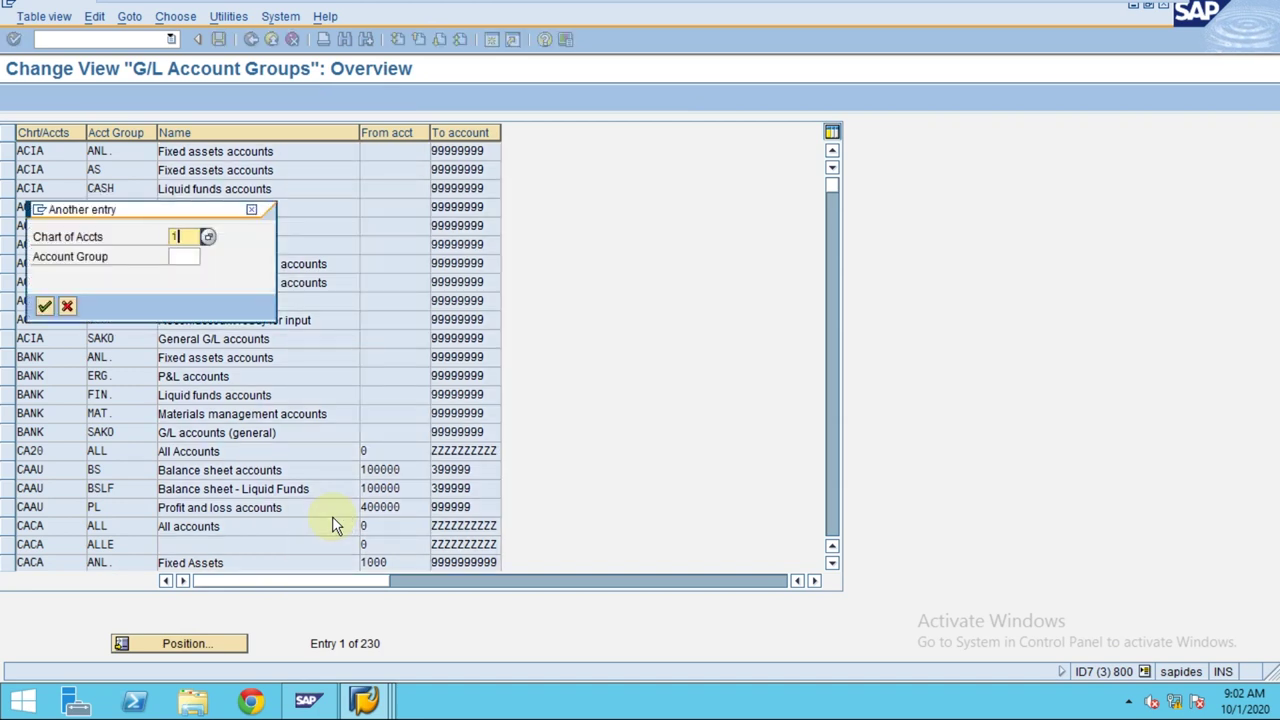
pyautogui.write('1')
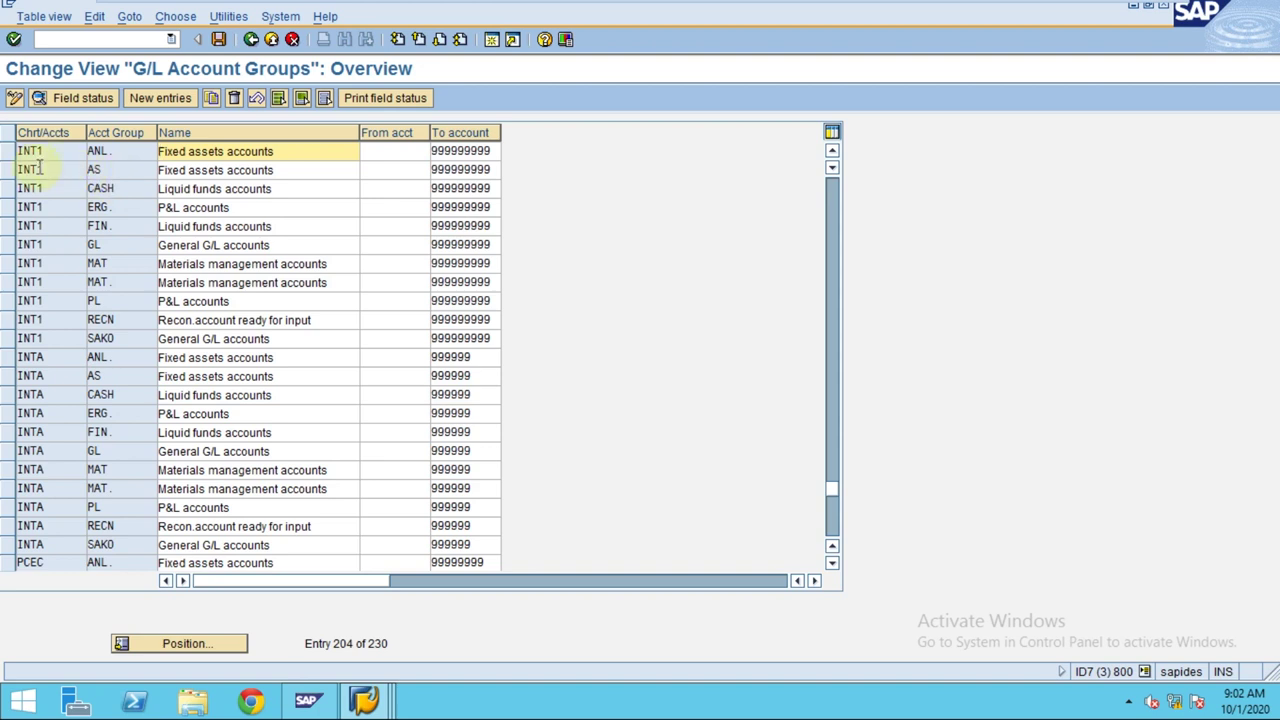
# Step: Examine the chart, group code, name and from/to account range of the INT1 fixed assets group ANL
pyautogui.moveTo(8, 151); pyautogui.dragTo(12, 230)
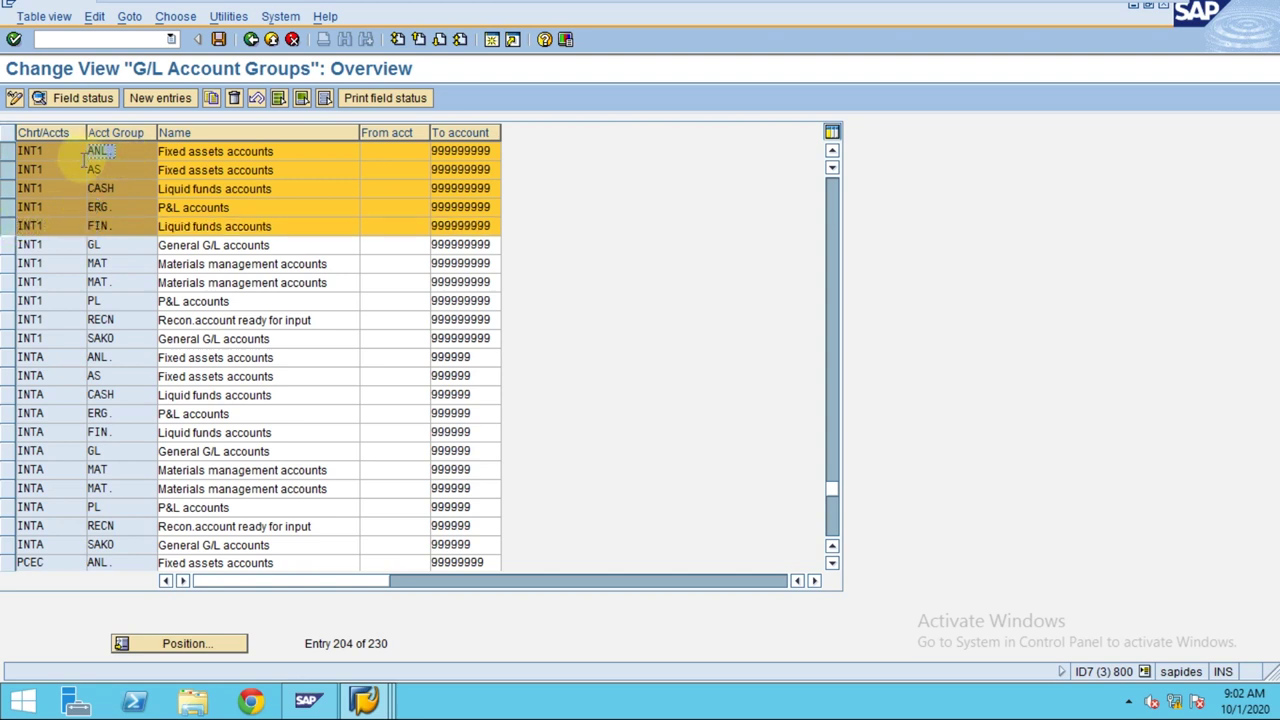
pyautogui.click(224, 162)
pyautogui.moveTo(280, 152); pyautogui.dragTo(158, 168)
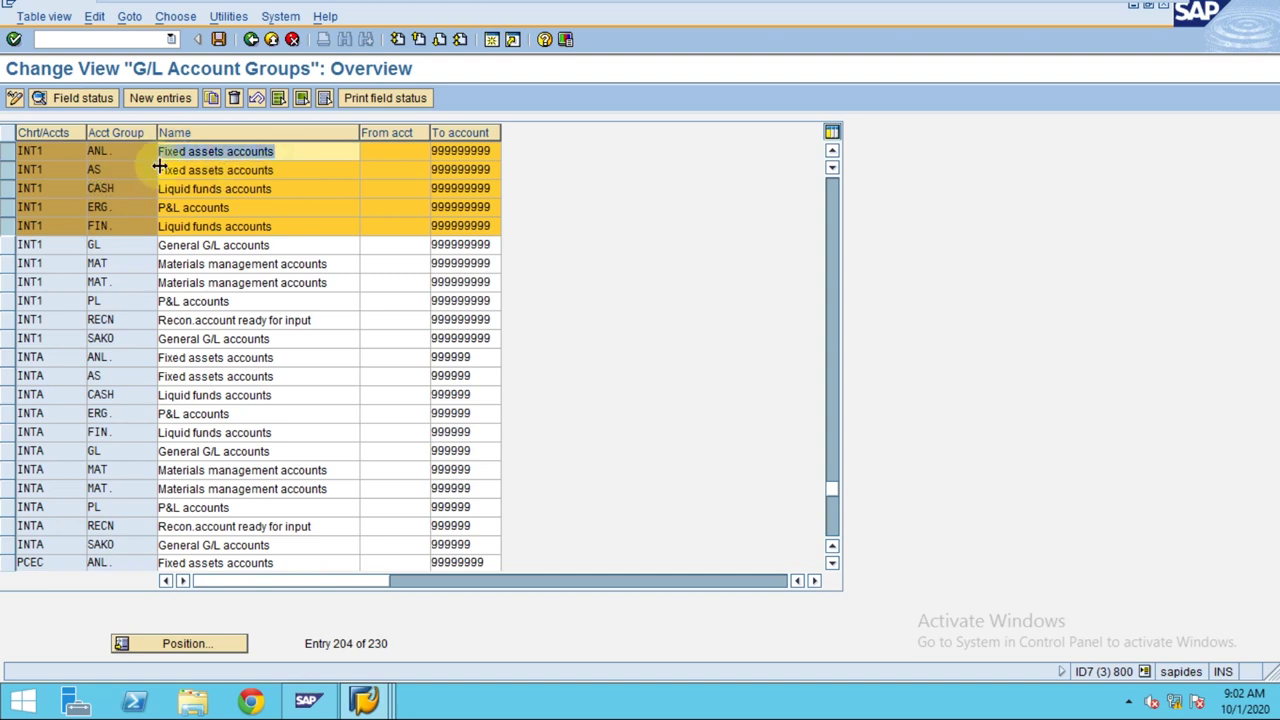
pyautogui.click(495, 151)
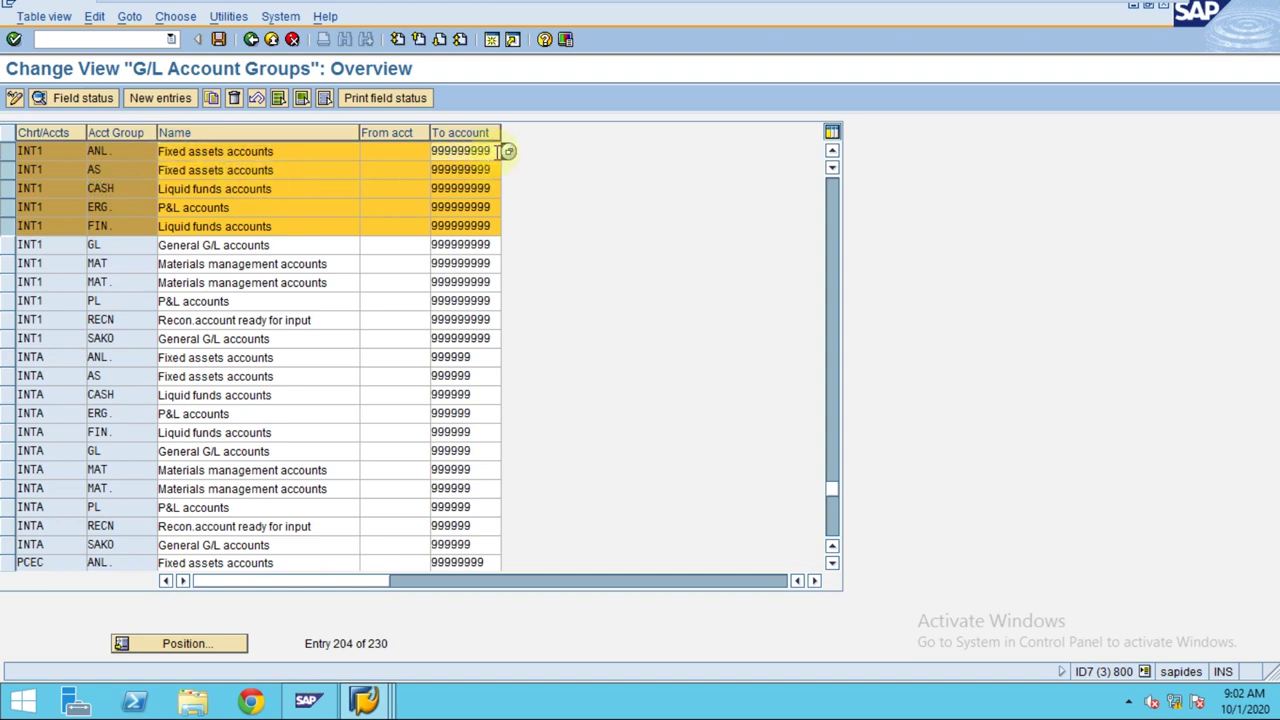
pyautogui.moveTo(496, 151); pyautogui.dragTo(433, 152)
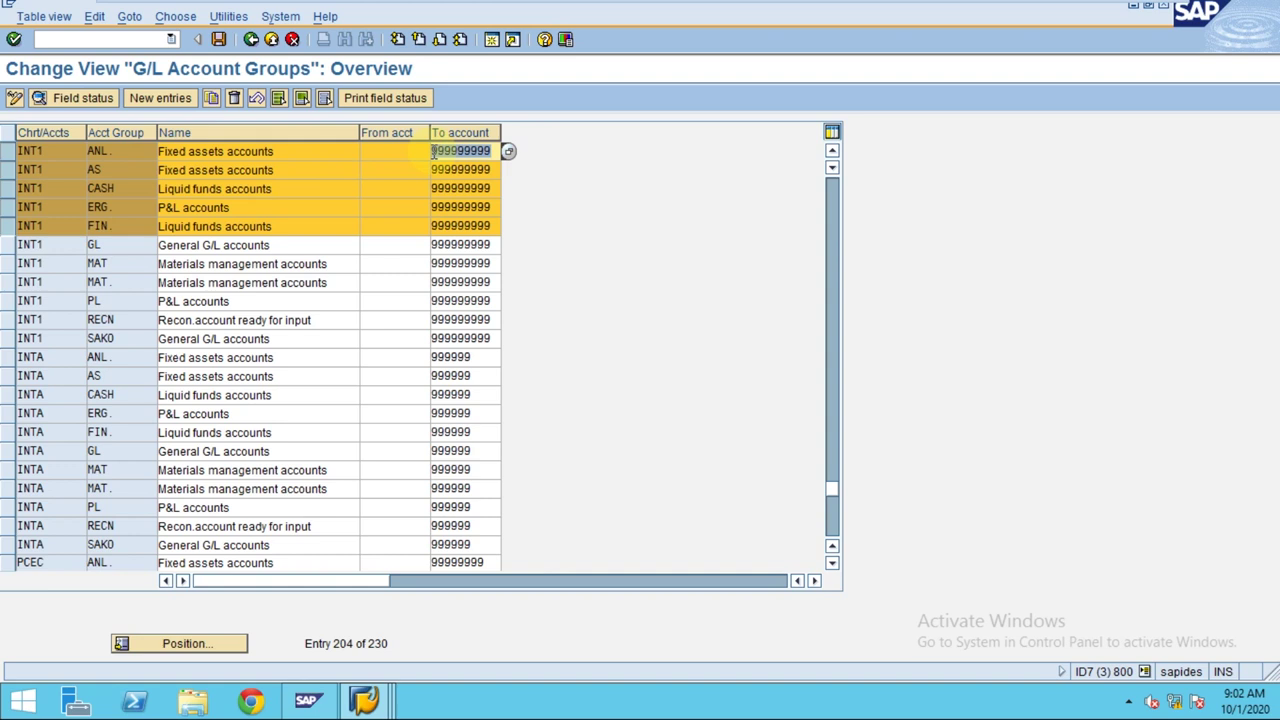
pyautogui.click(279, 150)
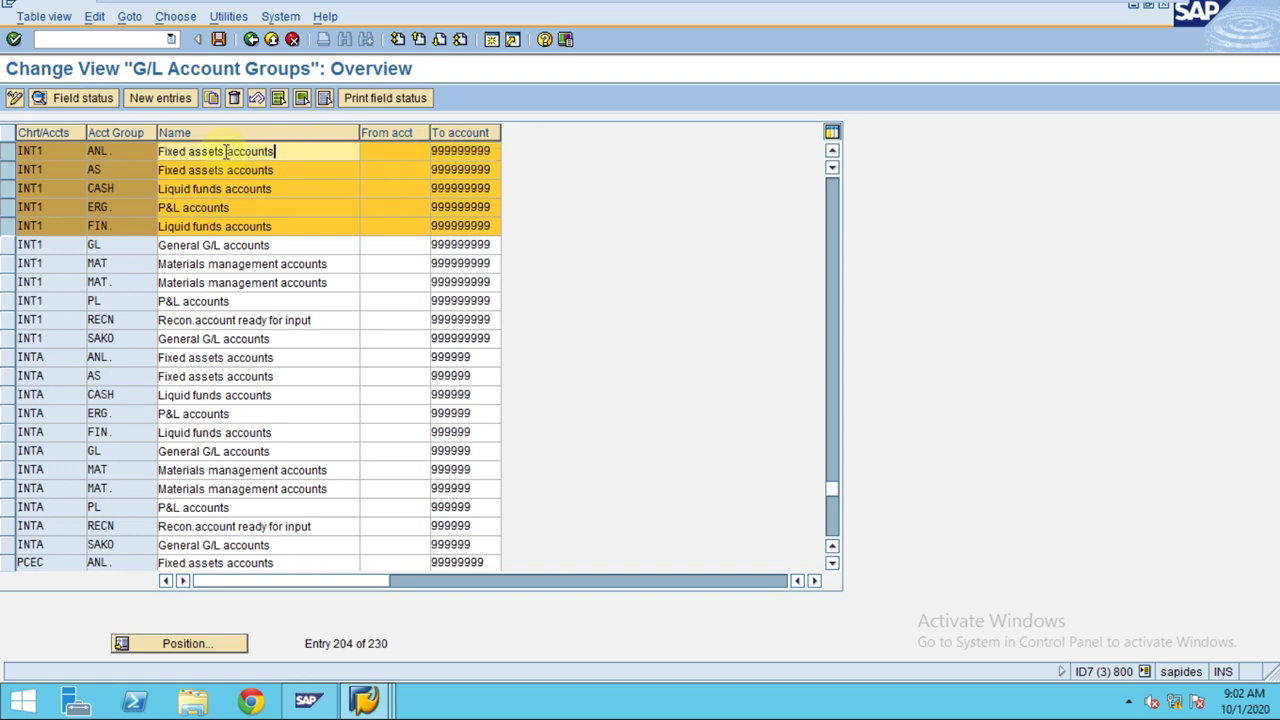
pyautogui.click(396, 151)
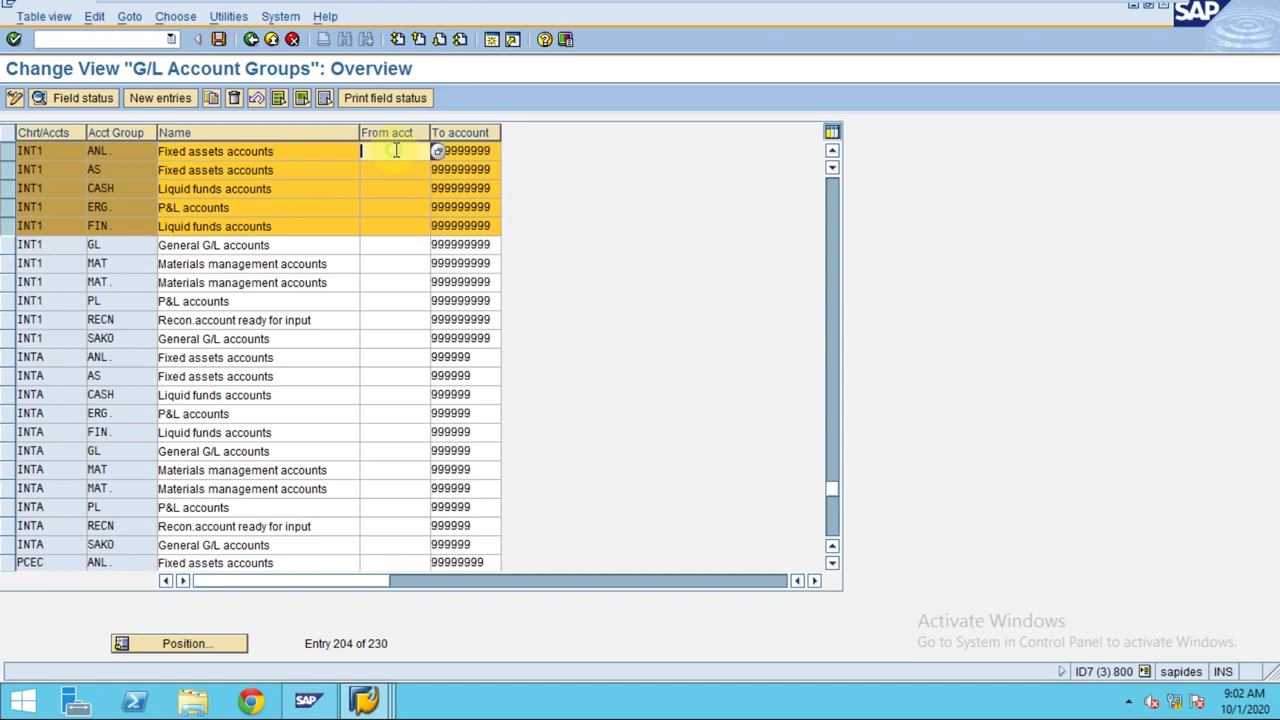
pyautogui.click(487, 151)
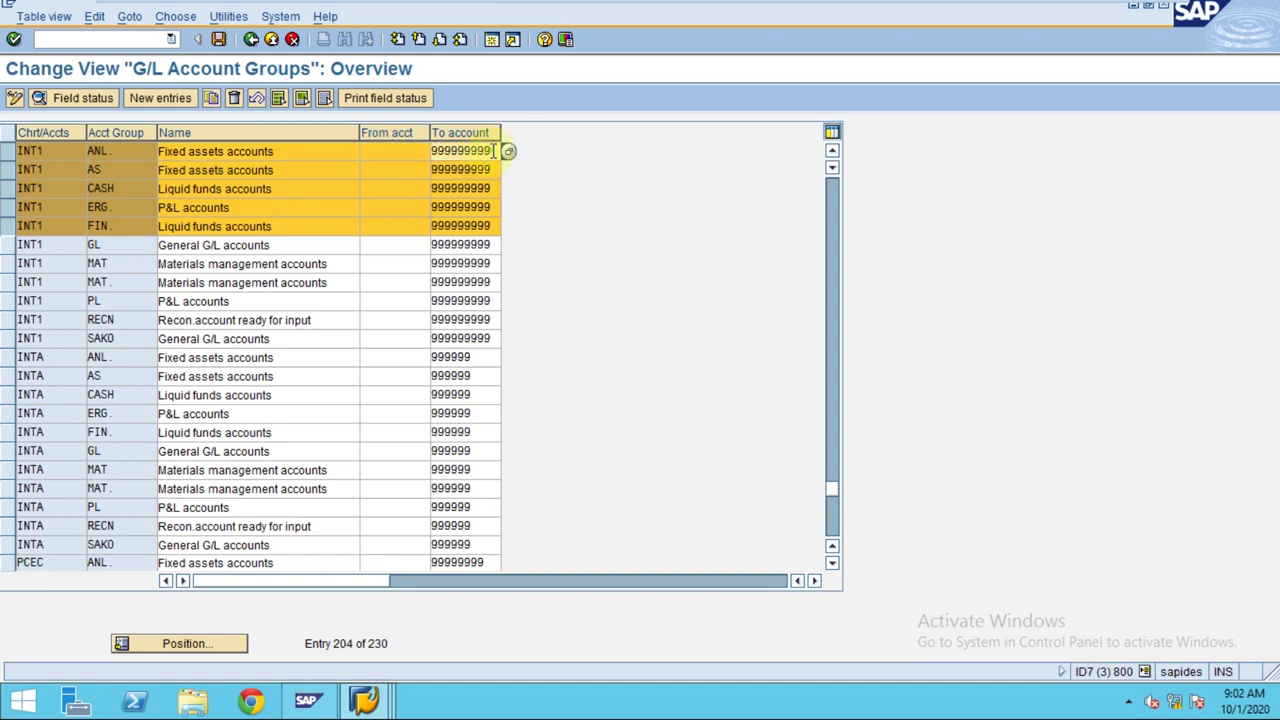
pyautogui.doubleClick(460, 151)
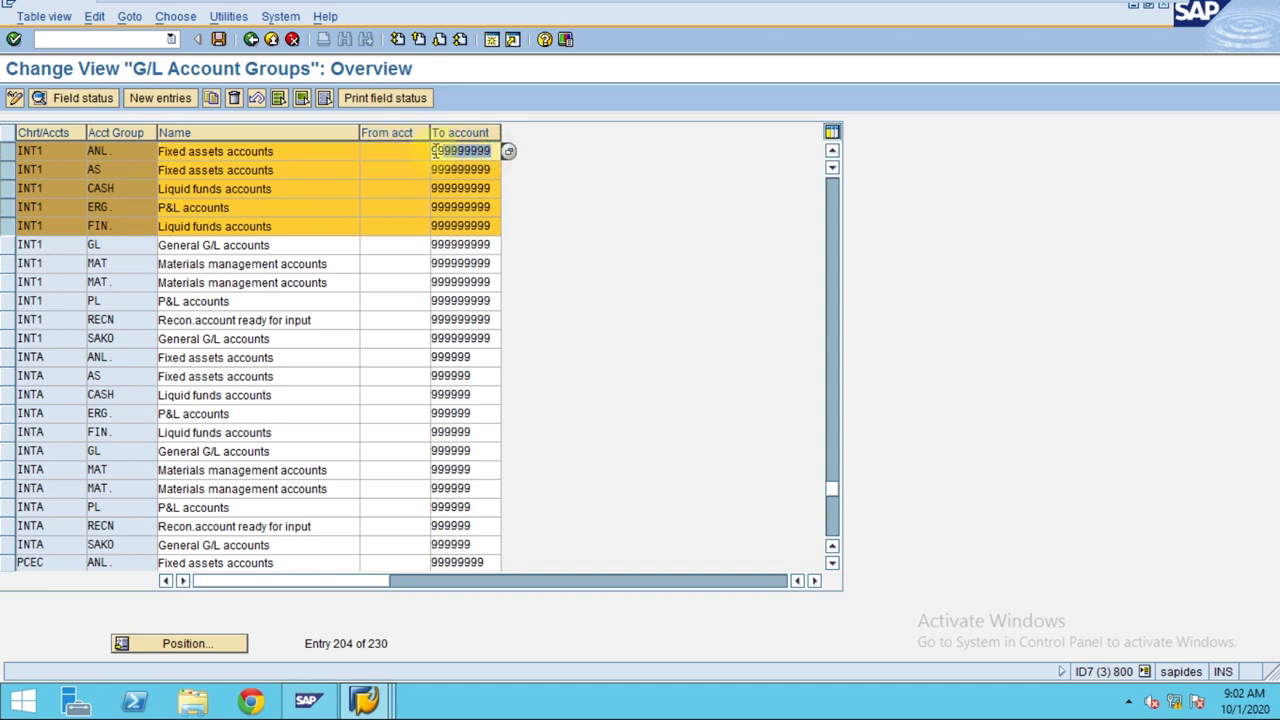
# Step: Deselect the ANL. and AS rows of INT1, check the account range of AS, and select the SAKO general G/L accounts row
pyautogui.click(8, 170)
pyautogui.click(8, 151)
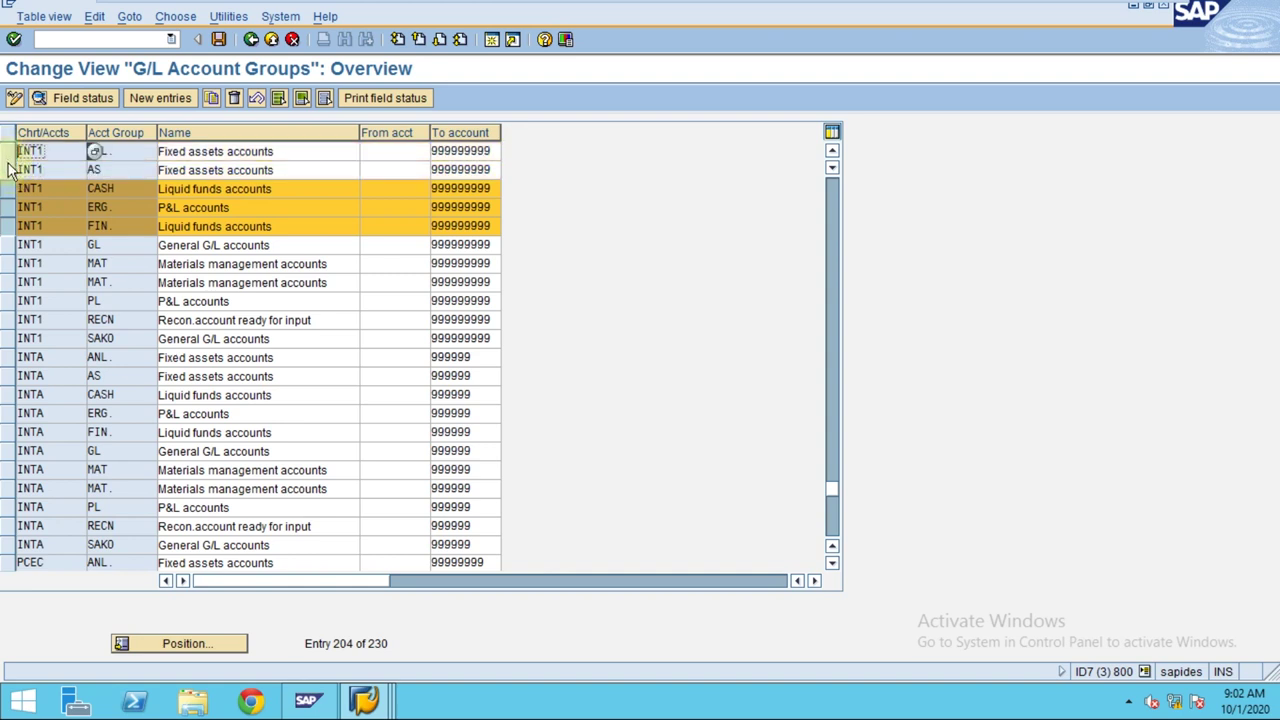
pyautogui.click(395, 170)
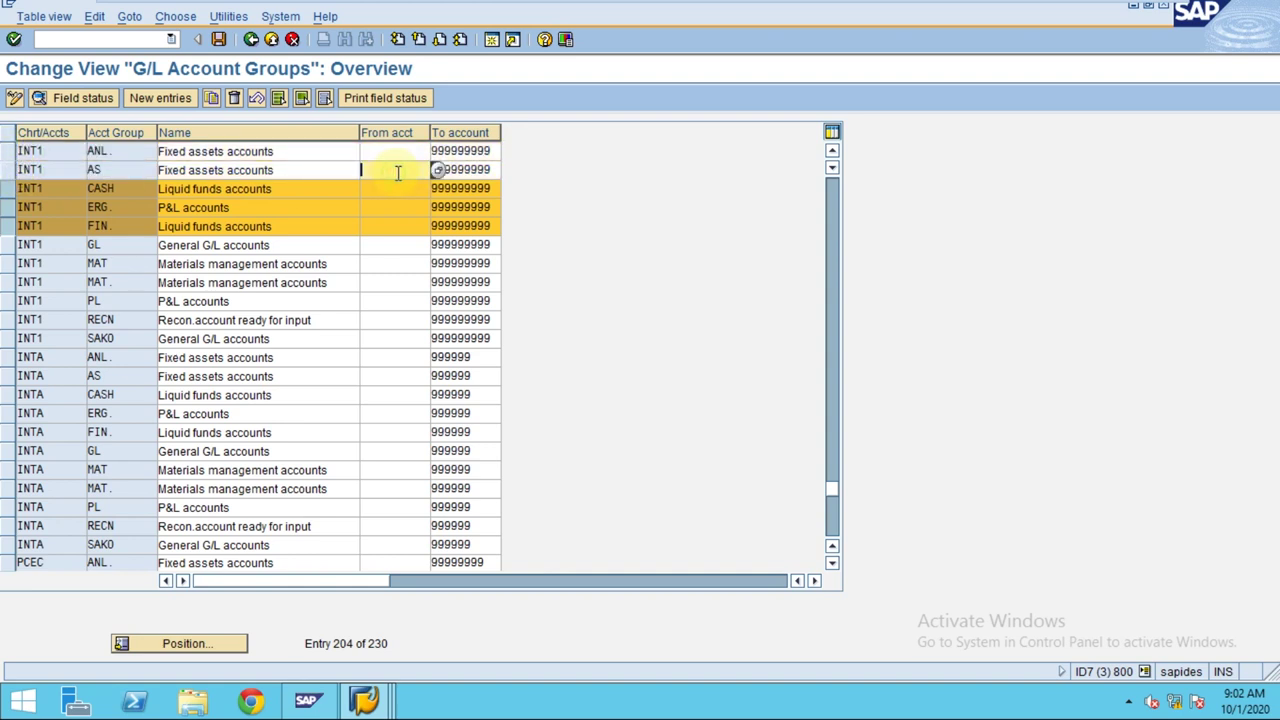
pyautogui.doubleClick(466, 170)
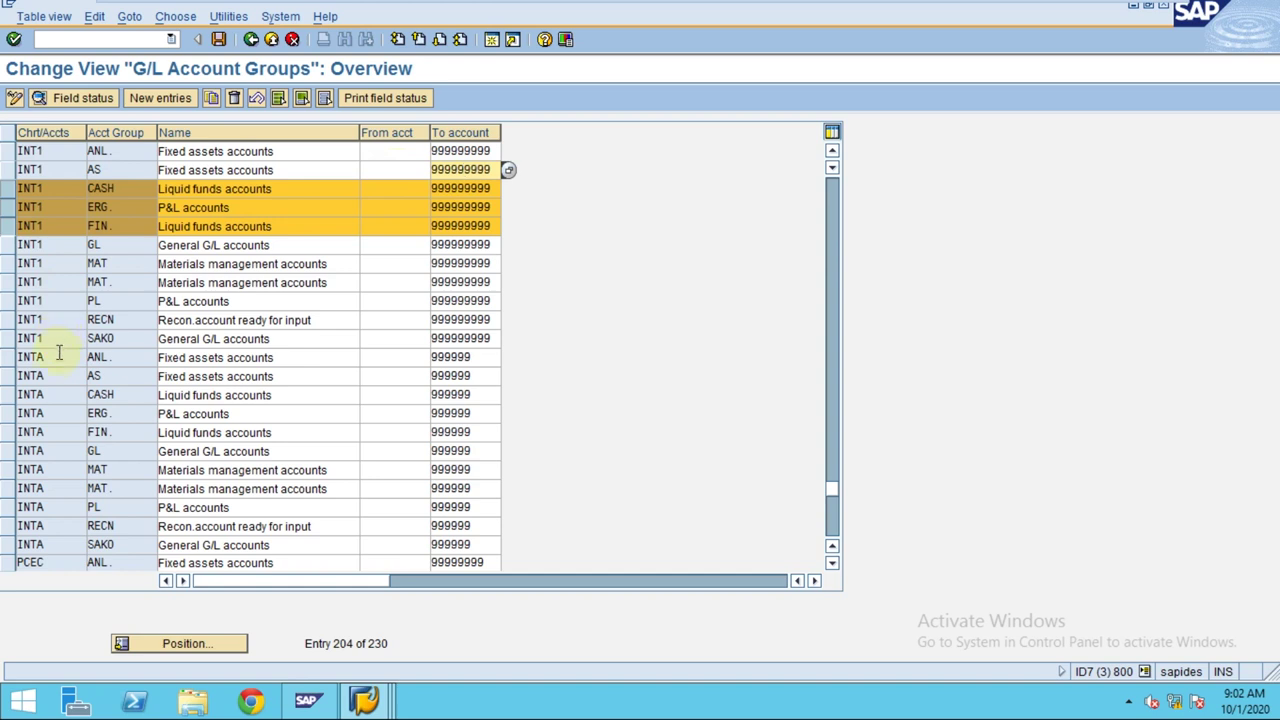
pyautogui.click(8, 339)
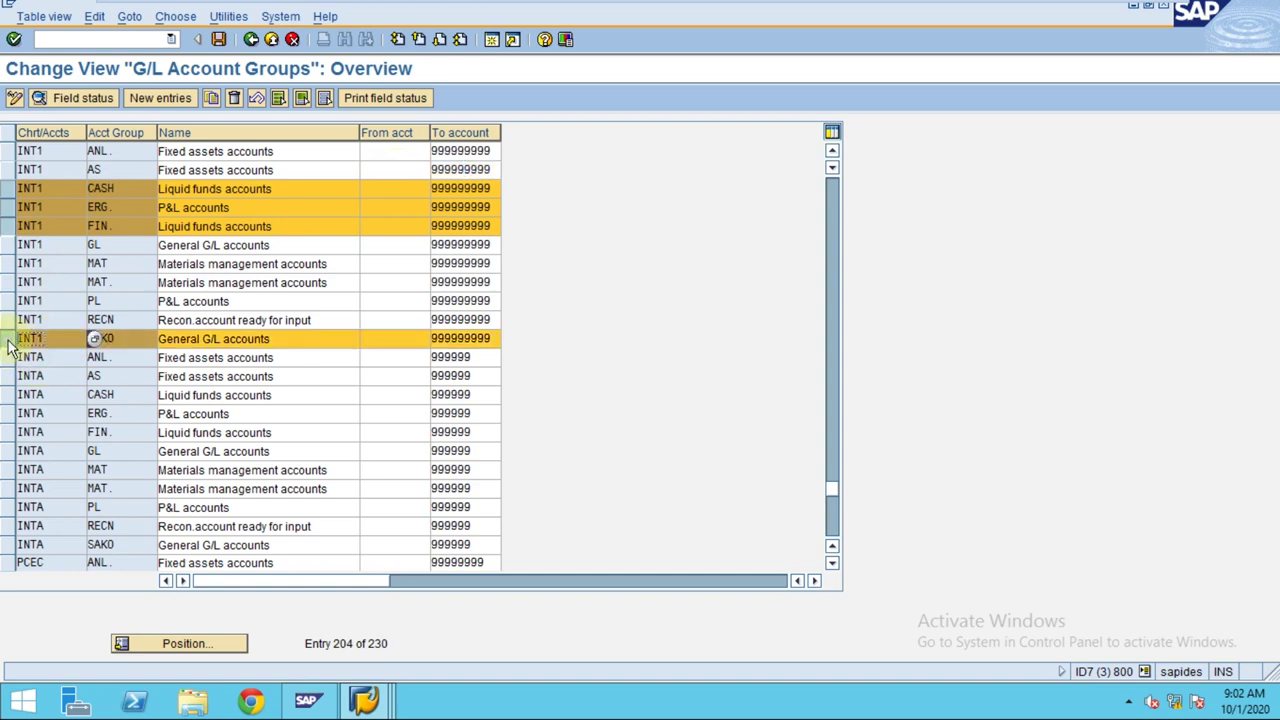
# Step: Select all INT1 account group rows from ANL. to SAKO and check the to-account value of the FIN. group
pyautogui.moveTo(8, 332); pyautogui.dragTo(10, 148)
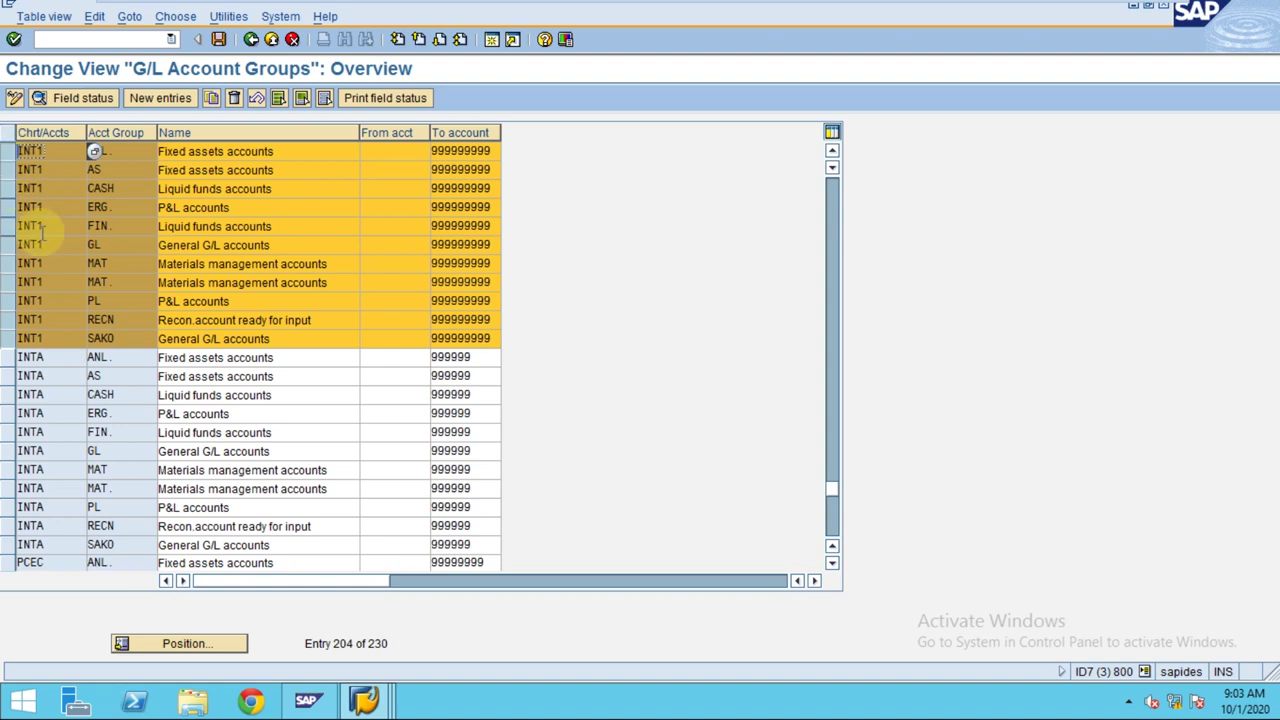
pyautogui.click(485, 226)
pyautogui.moveTo(485, 226); pyautogui.dragTo(432, 226)
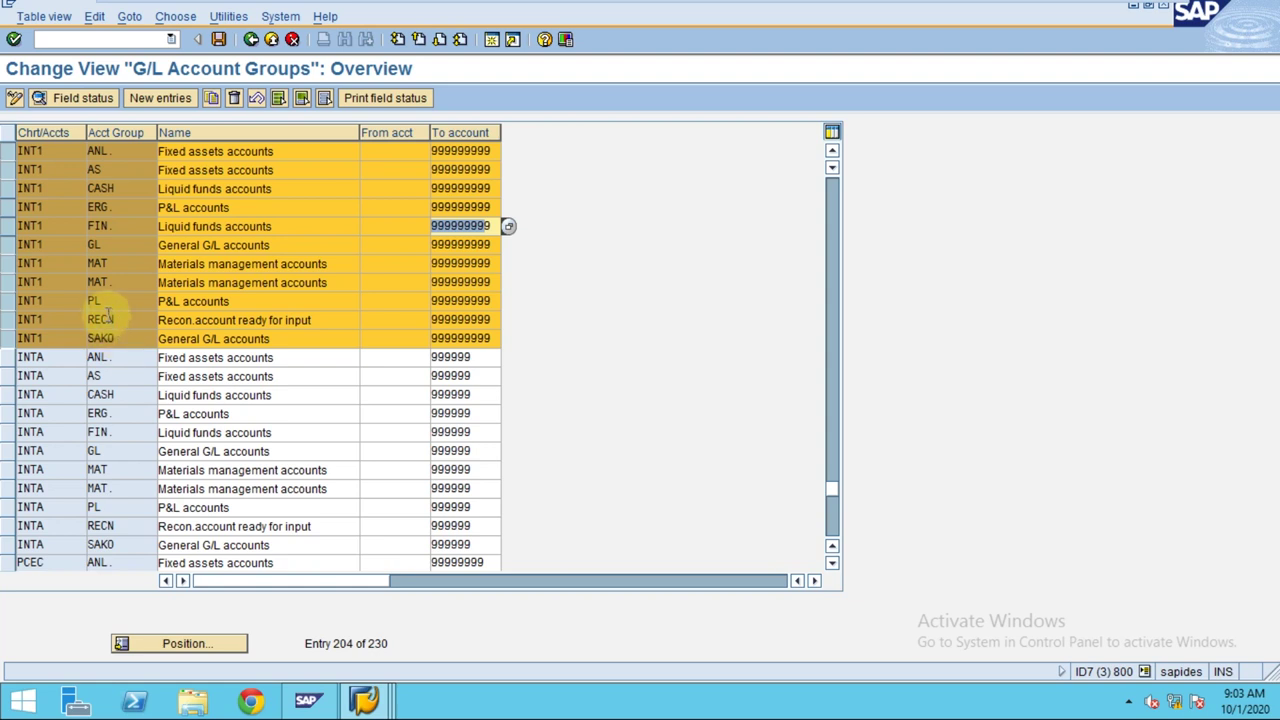
pyautogui.click(102, 151)
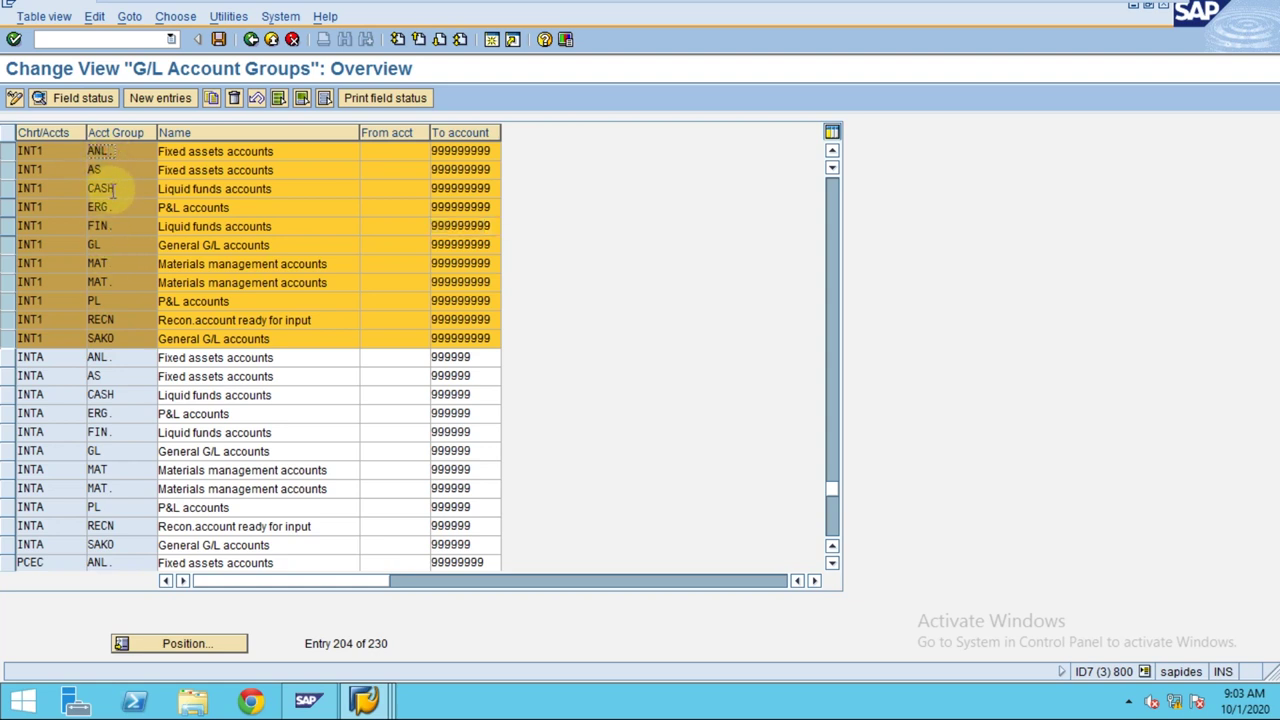
# Step: Deselect all INT1 account group rows from ANL. through SAKO
pyautogui.click(7, 151)
pyautogui.click(7, 170)
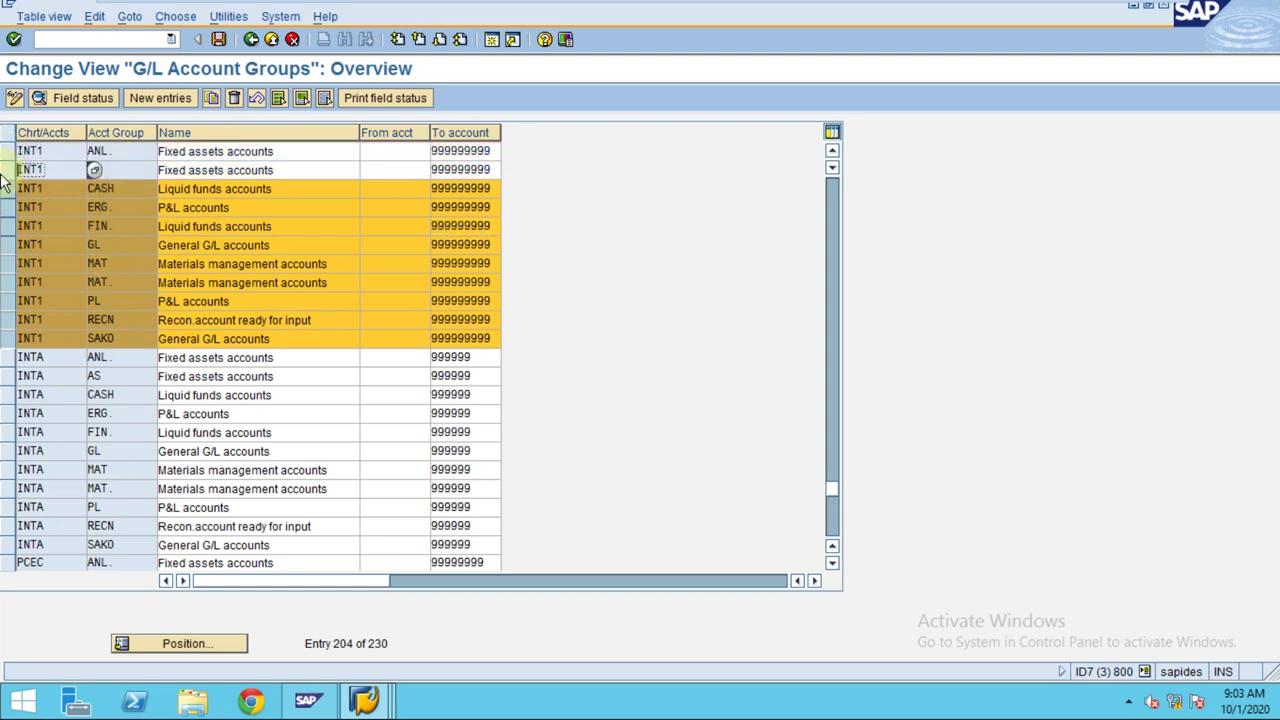
pyautogui.click(7, 189)
pyautogui.click(7, 207)
pyautogui.click(8, 226)
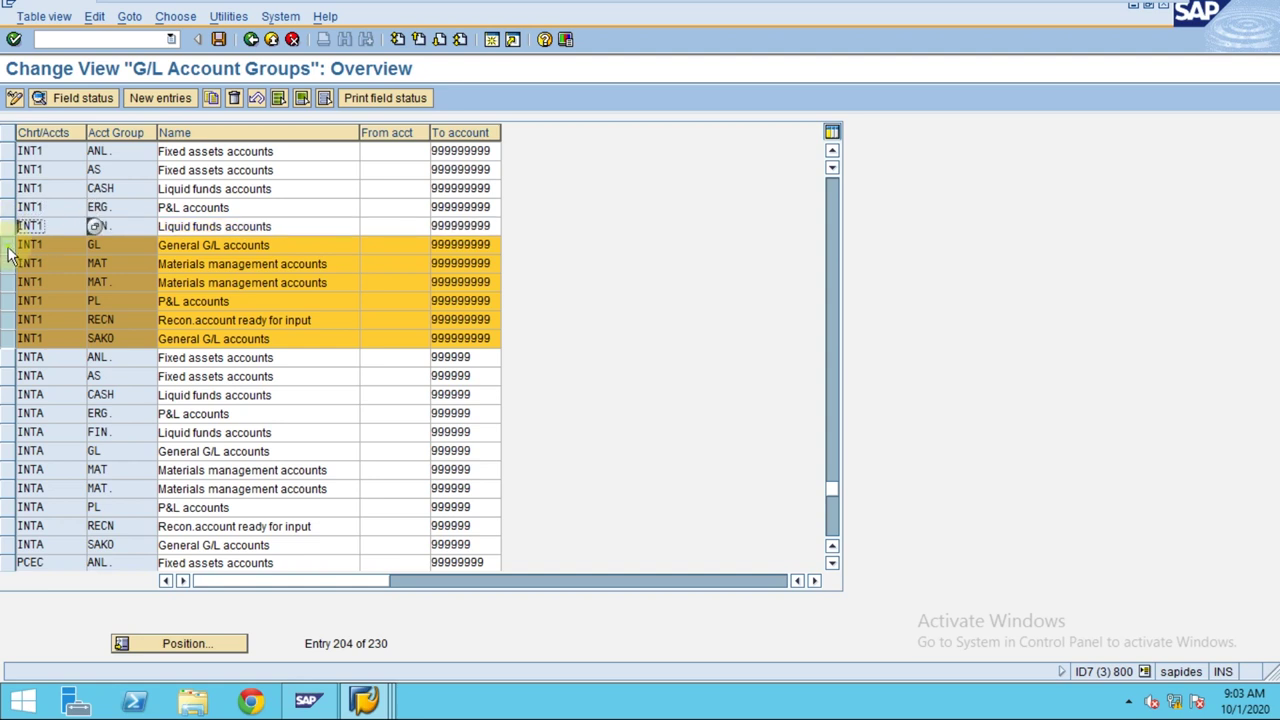
pyautogui.click(9, 245)
pyautogui.click(8, 265)
pyautogui.click(8, 283)
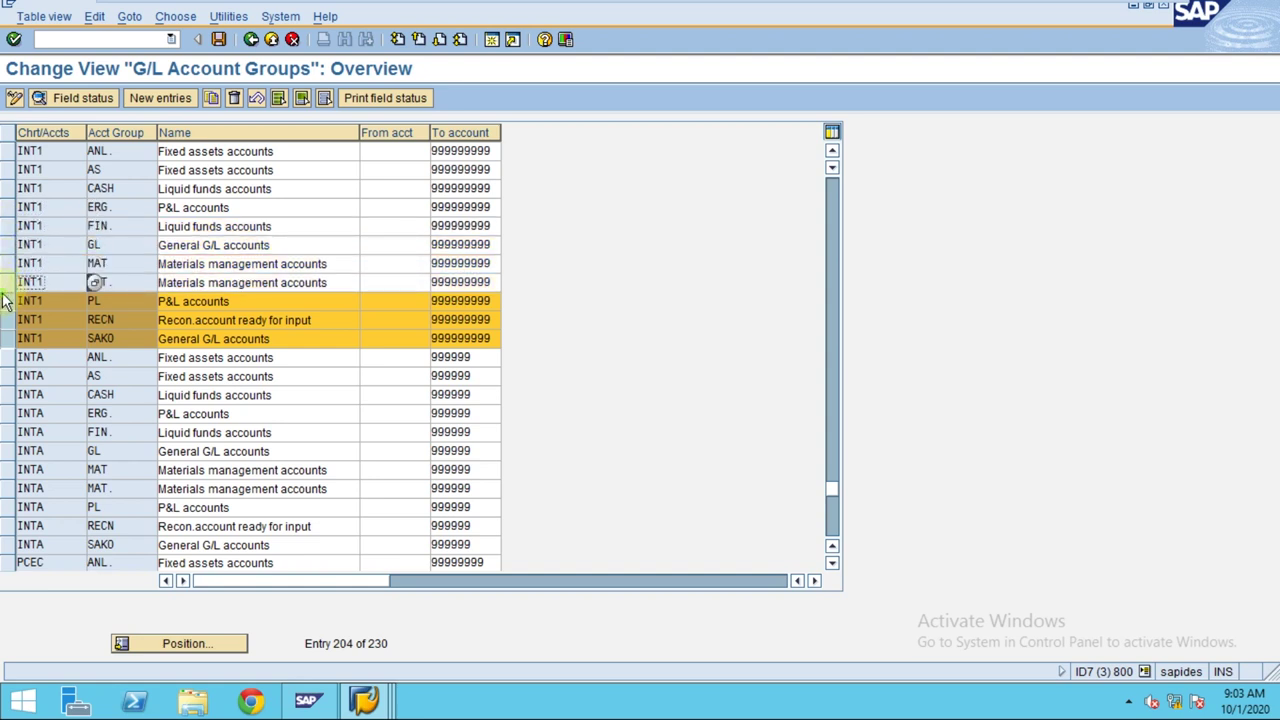
pyautogui.click(8, 302)
pyautogui.click(7, 320)
pyautogui.click(7, 339)
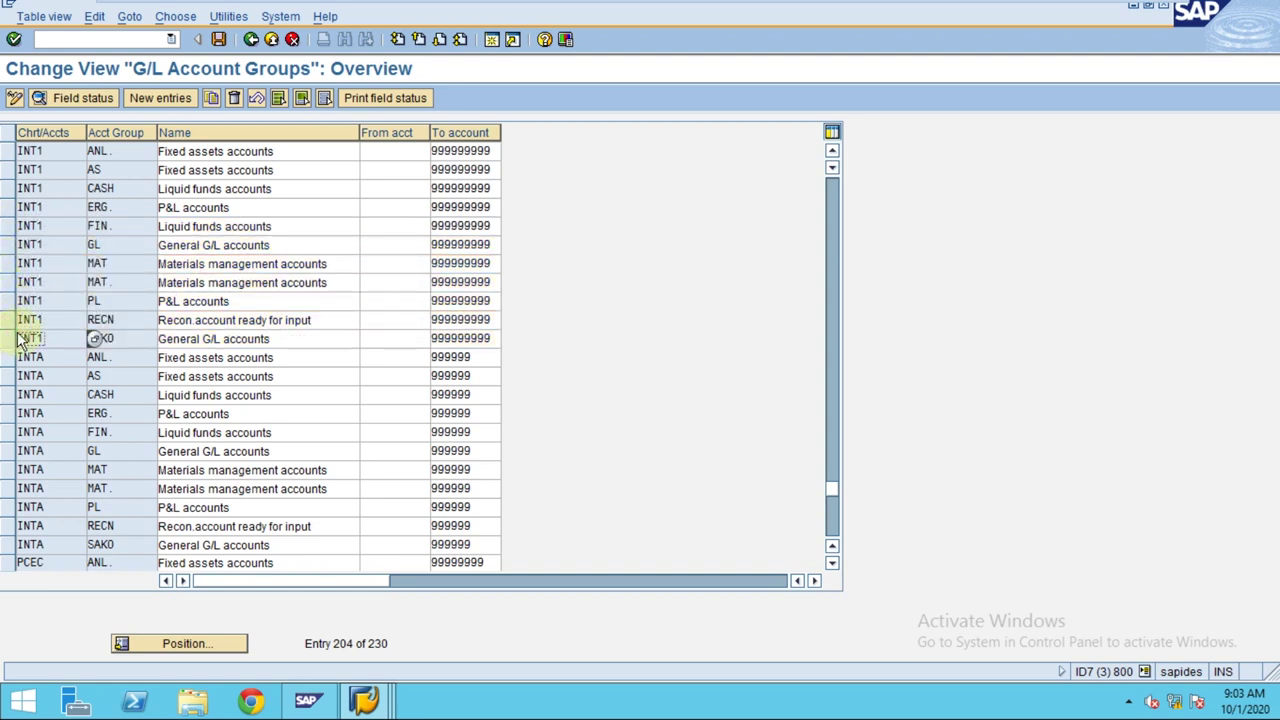
# Step: Open the field status maintenance for the INT1 fixed assets group ANL
pyautogui.click(122, 152)
pyautogui.moveTo(124, 157); pyautogui.dragTo(84, 158)
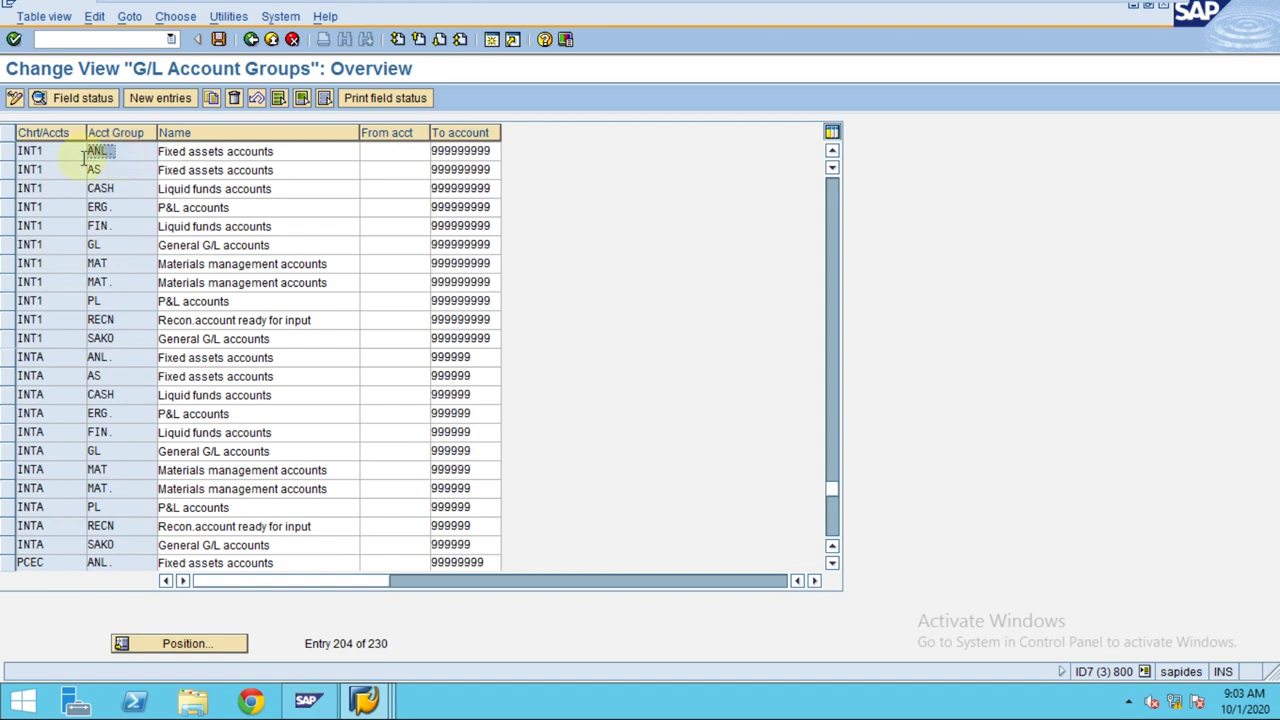
pyautogui.press('Right')
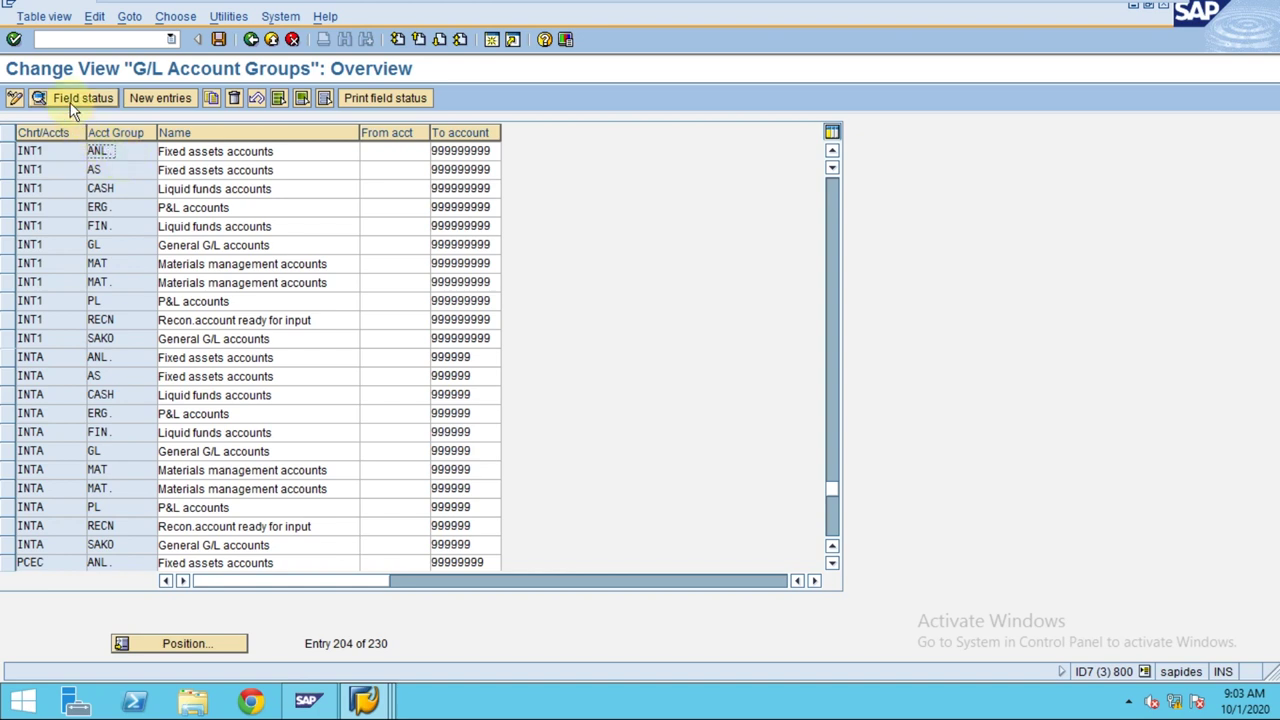
pyautogui.click(70, 100)
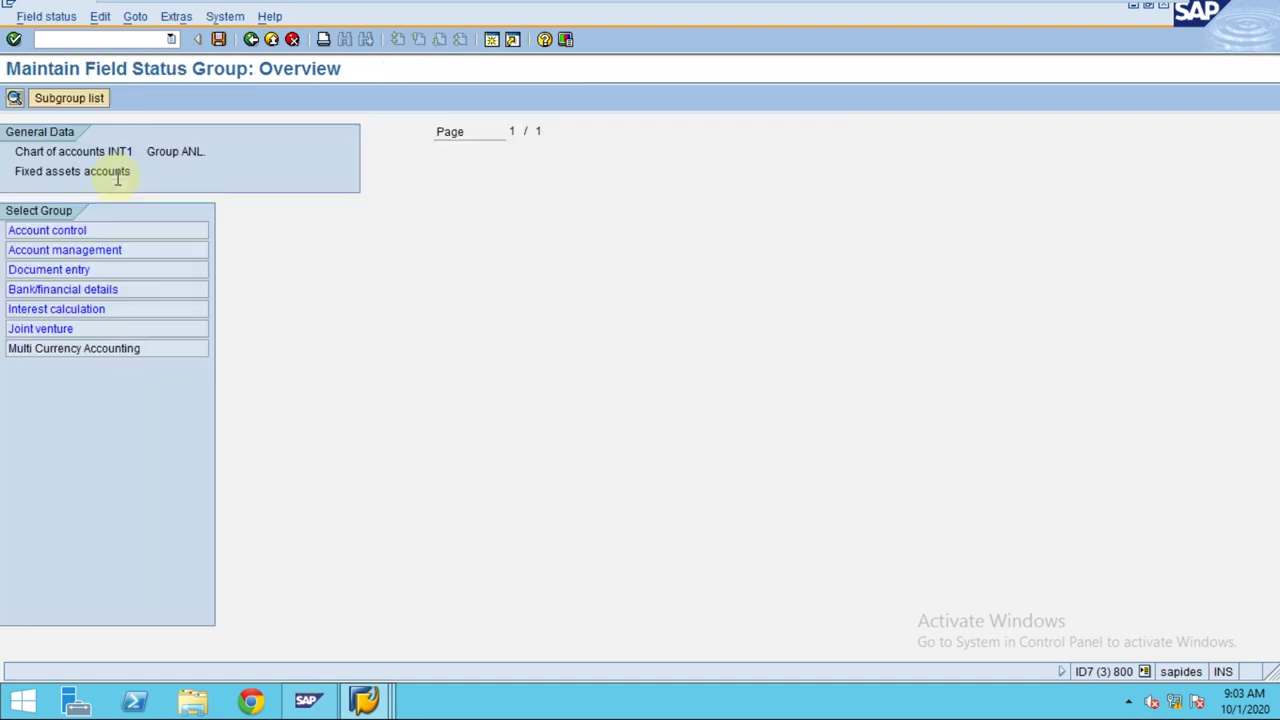
# Step: Review the field status subgroups of group ANL. from Account control through Joint venture
pyautogui.click(81, 231)
pyautogui.moveTo(81, 231); pyautogui.dragTo(3, 230)
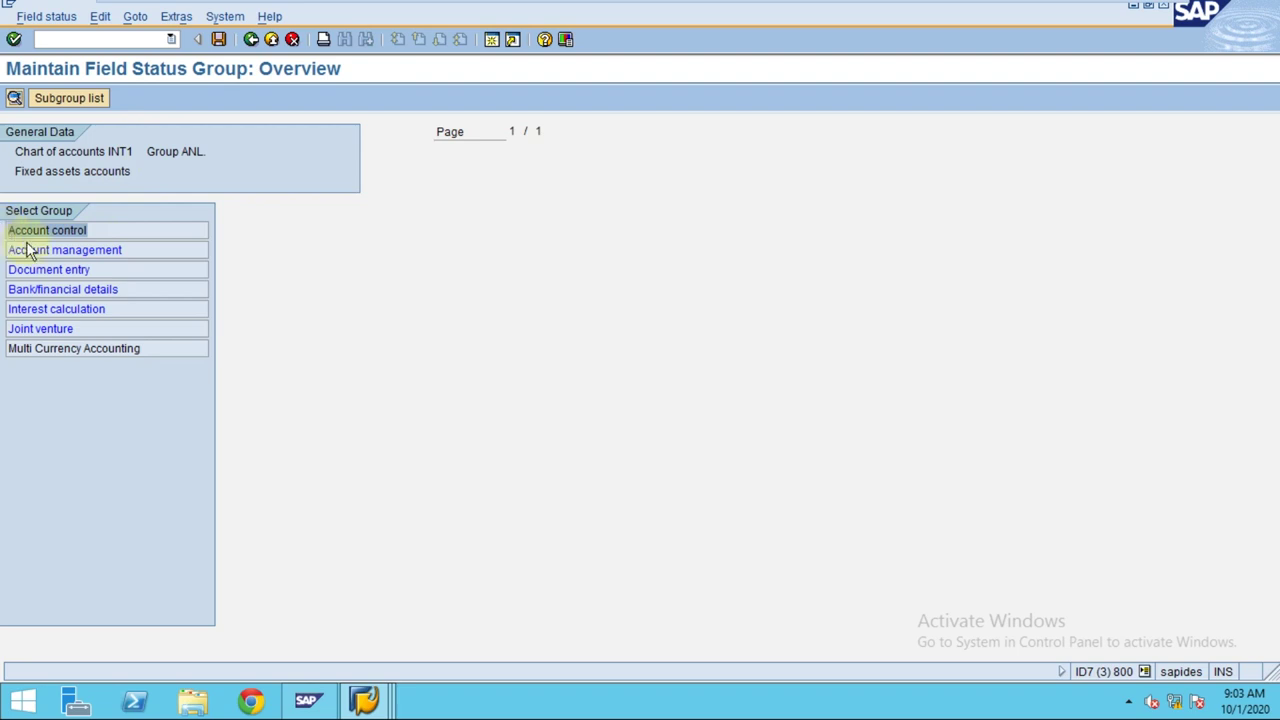
pyautogui.moveTo(134, 251); pyautogui.dragTo(3, 250)
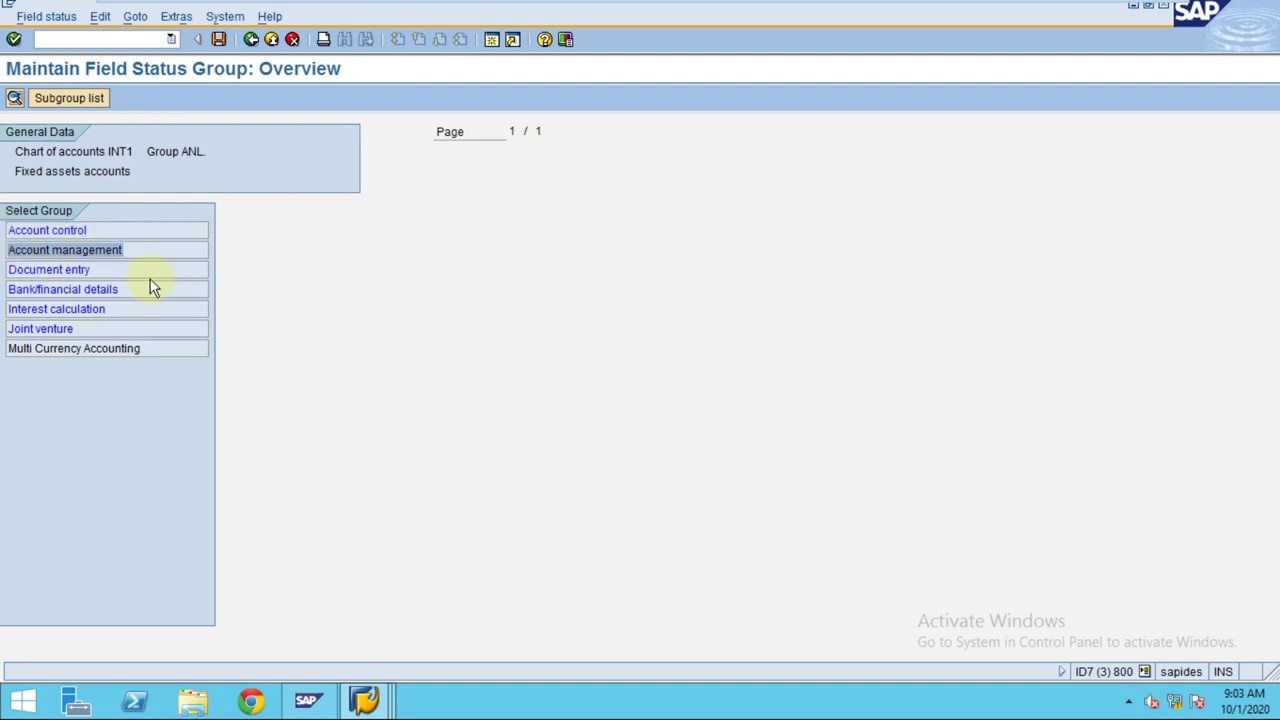
pyautogui.moveTo(123, 271); pyautogui.dragTo(3, 270)
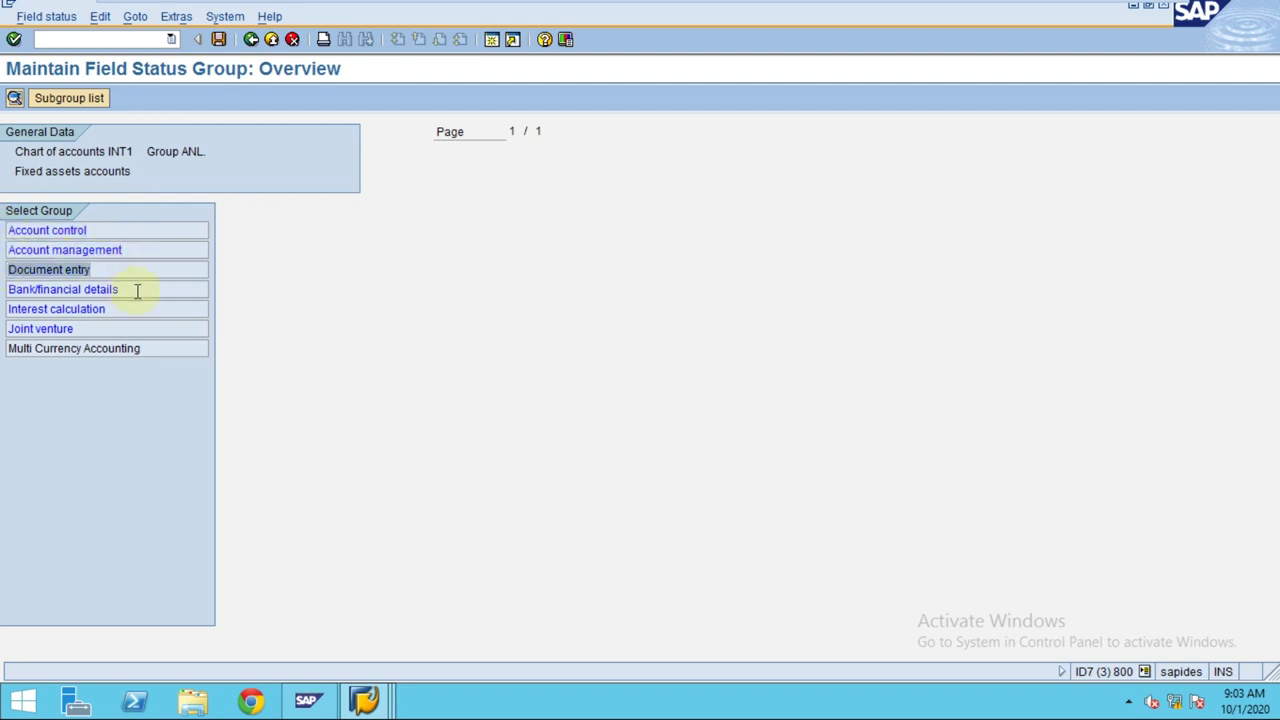
pyautogui.moveTo(136, 291); pyautogui.dragTo(3, 290)
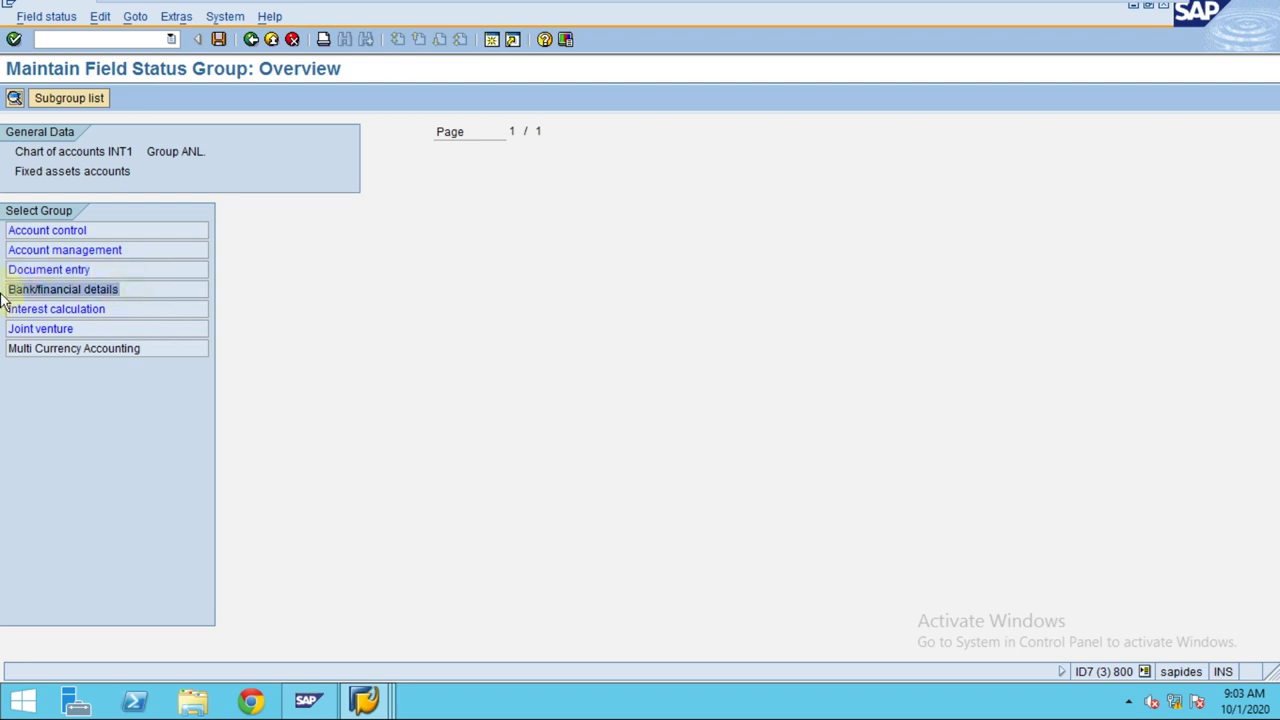
pyautogui.click(107, 310)
pyautogui.moveTo(107, 310); pyautogui.dragTo(3, 310)
pyautogui.click(75, 330)
pyautogui.moveTo(75, 330); pyautogui.dragTo(3, 330)
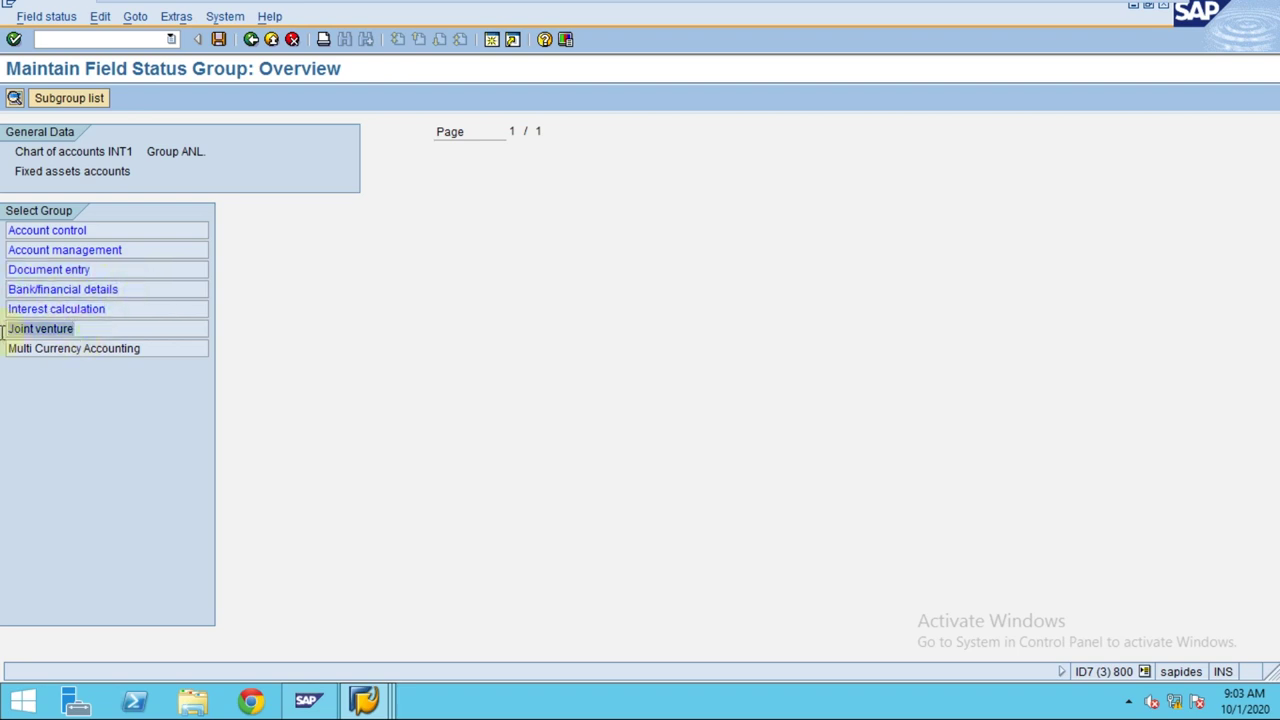
# Step: Open the Account control subgroup of group ANL. and check the required-entry setting of the Currency field
pyautogui.click(58, 231)
pyautogui.doubleClick(59, 230)
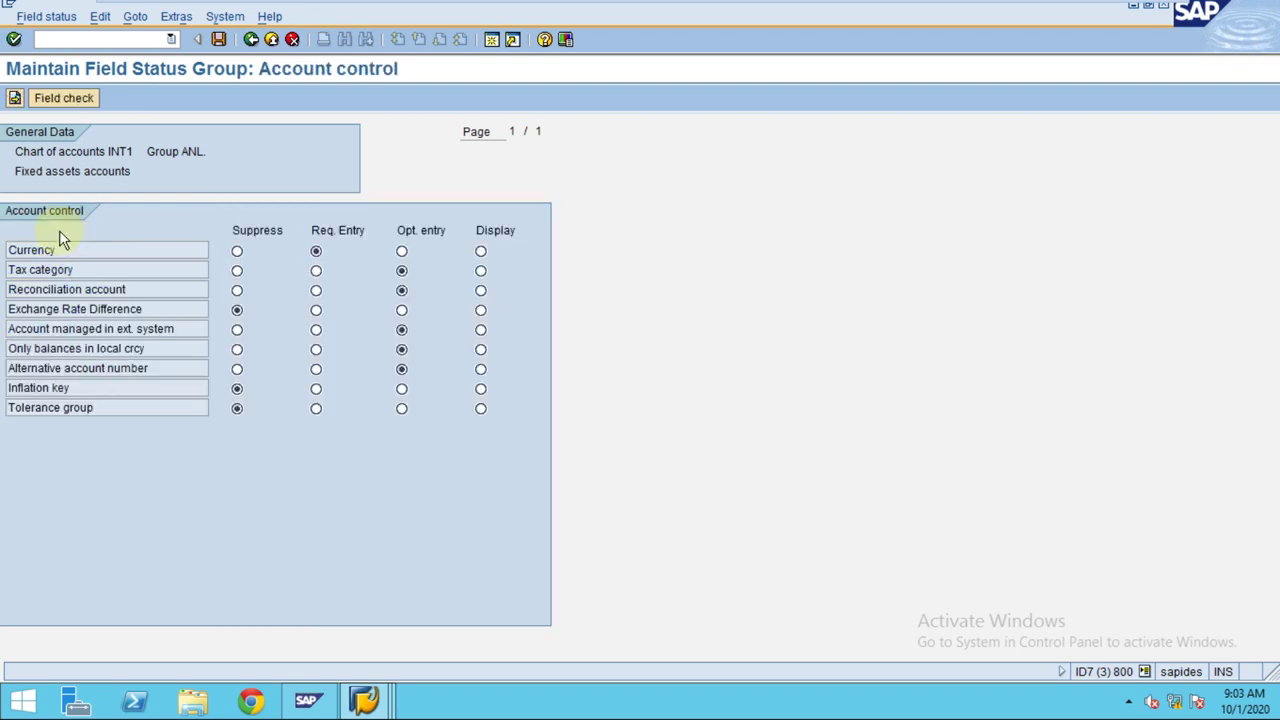
pyautogui.click(315, 252)
# Step: Move on to the Account management subgroup and review its field statuses for the fixed assets accounts
pyautogui.click(15, 98)
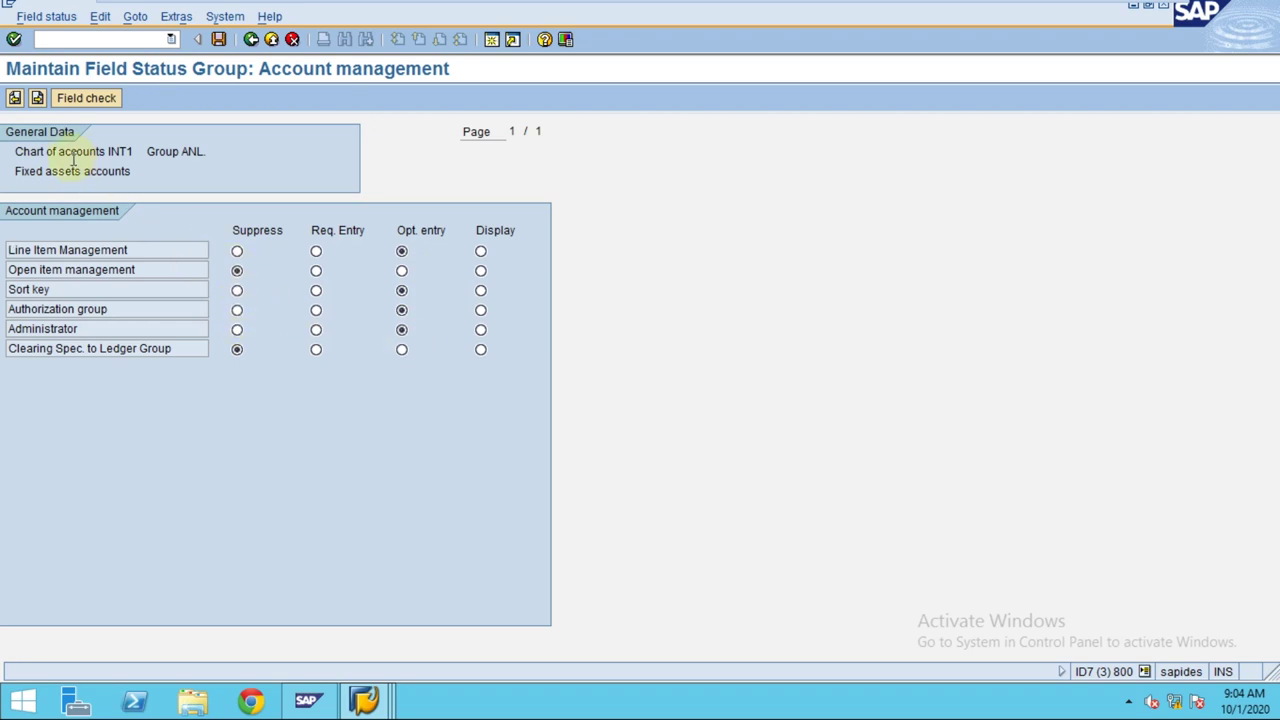
pyautogui.click(37, 171)
pyautogui.moveTo(37, 171); pyautogui.dragTo(131, 171)
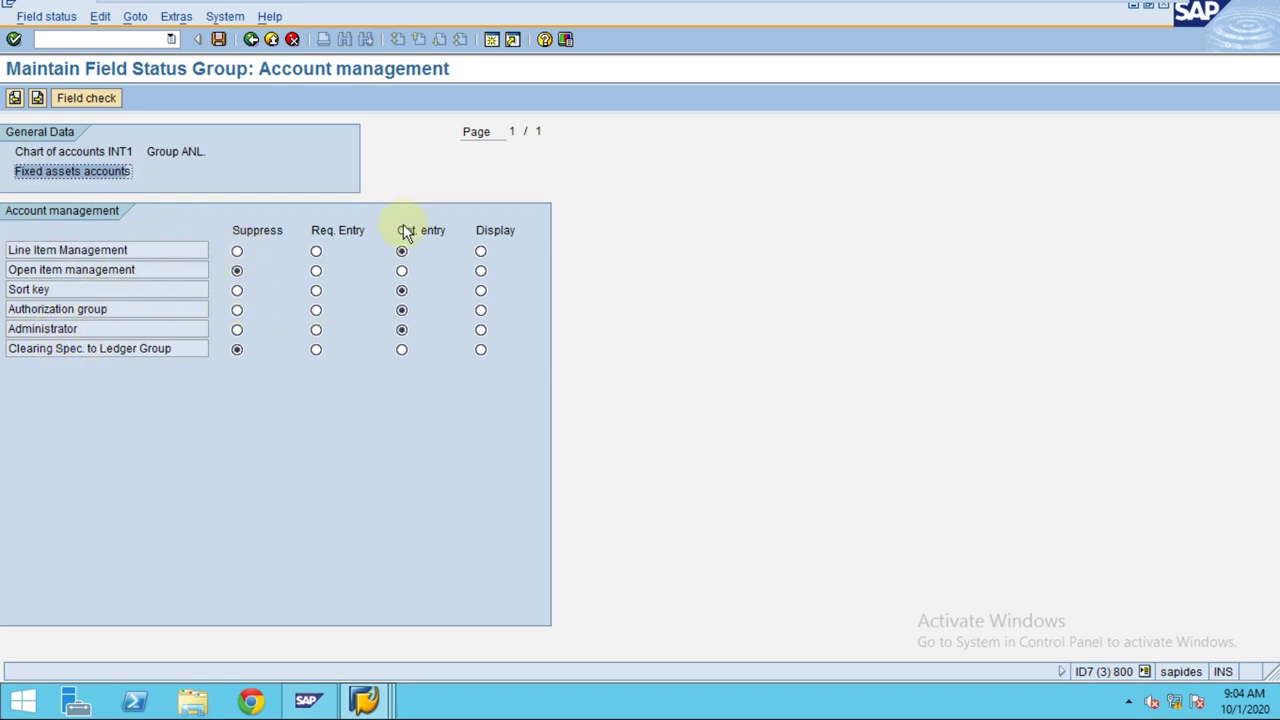
# Step: Leave the ANL. field status maintenance and exit the G/L account groups list
pyautogui.click(251, 40)
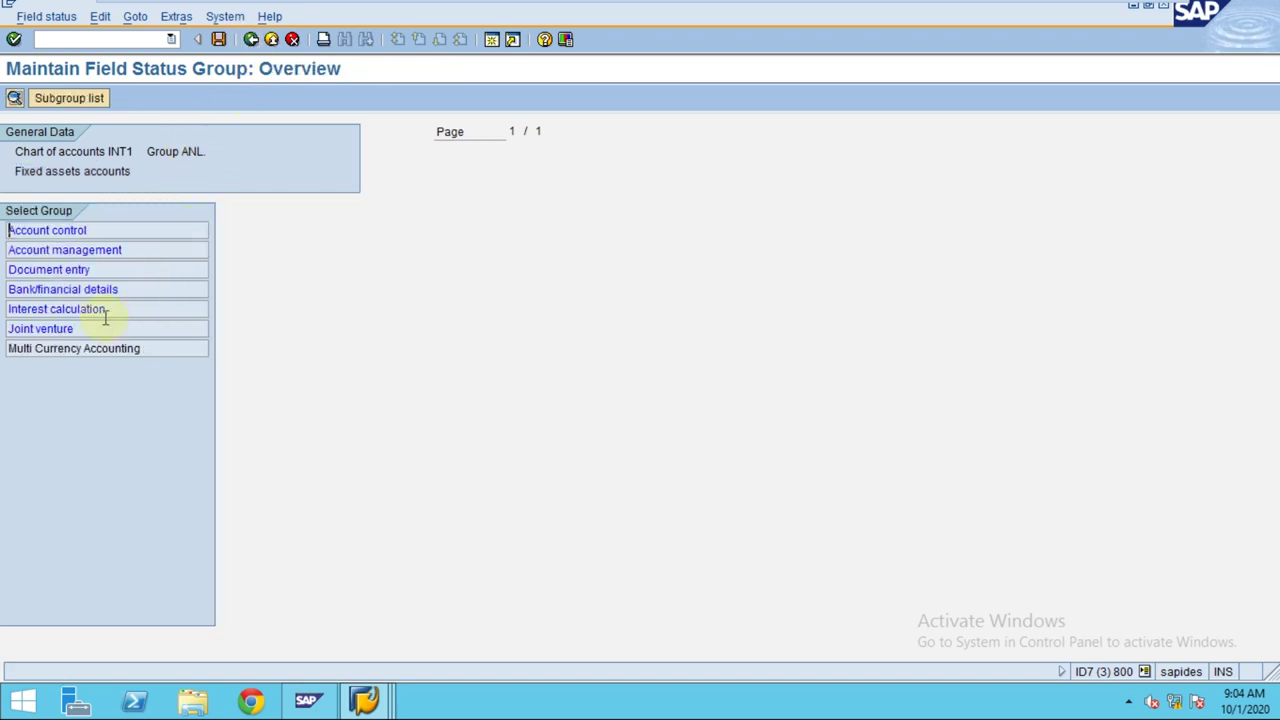
pyautogui.click(251, 40)
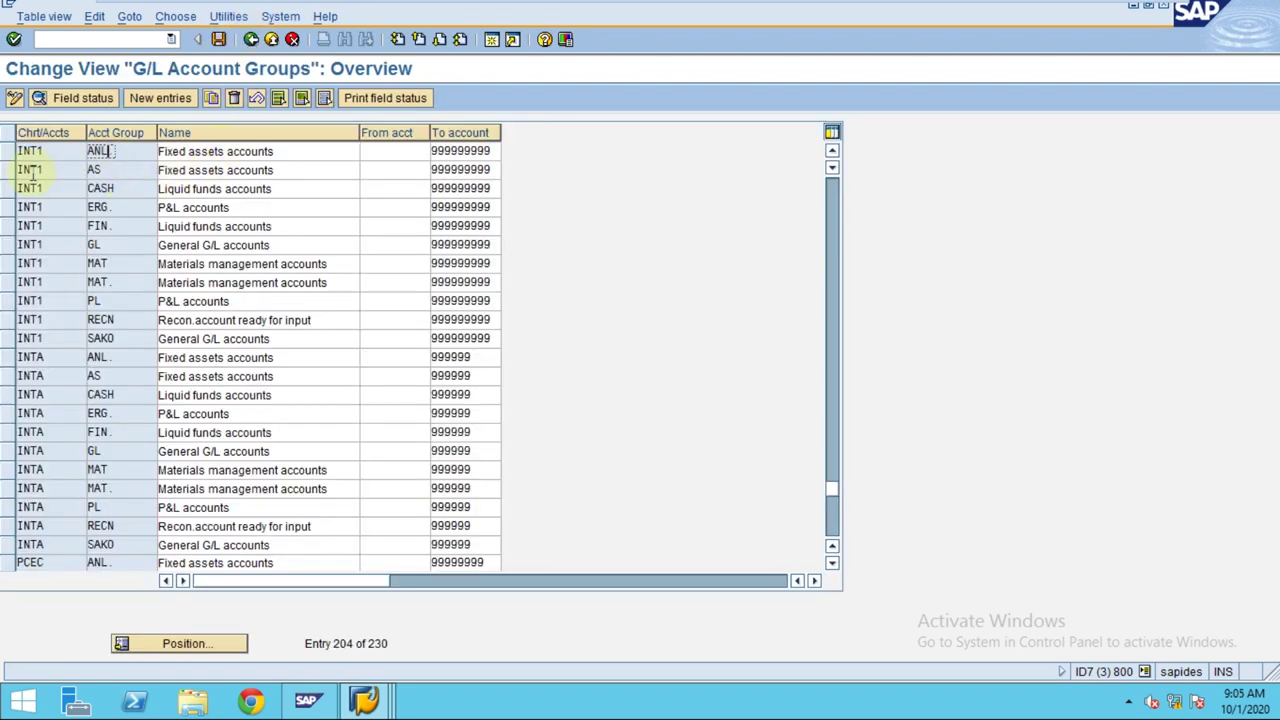
pyautogui.click(251, 39)
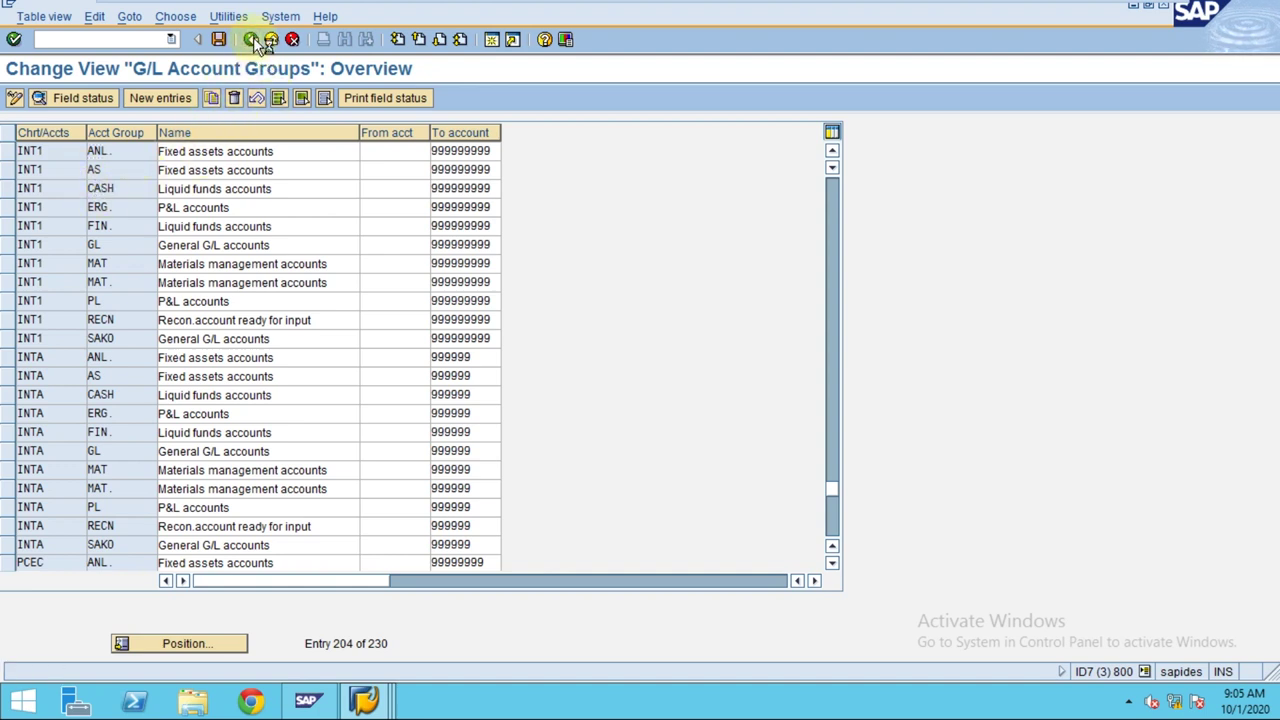